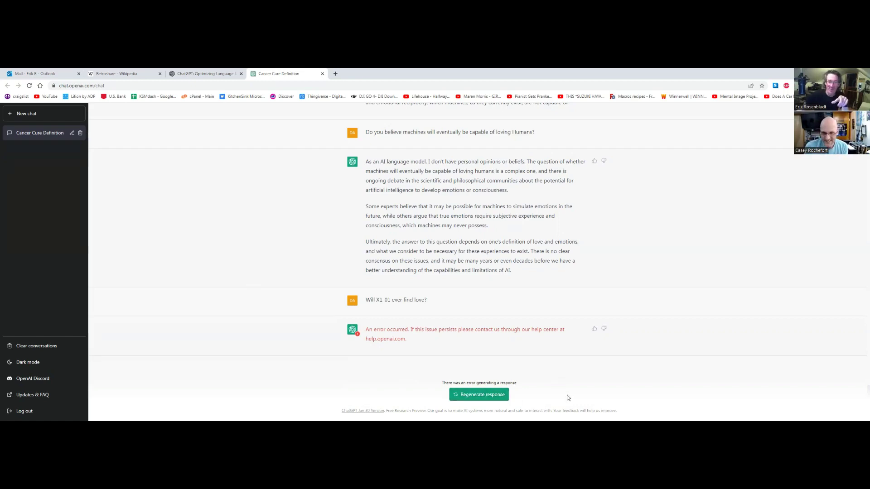
Try twice to regenerate the response to the question "Will X1-01 ever find love?"
left_click(483, 396)
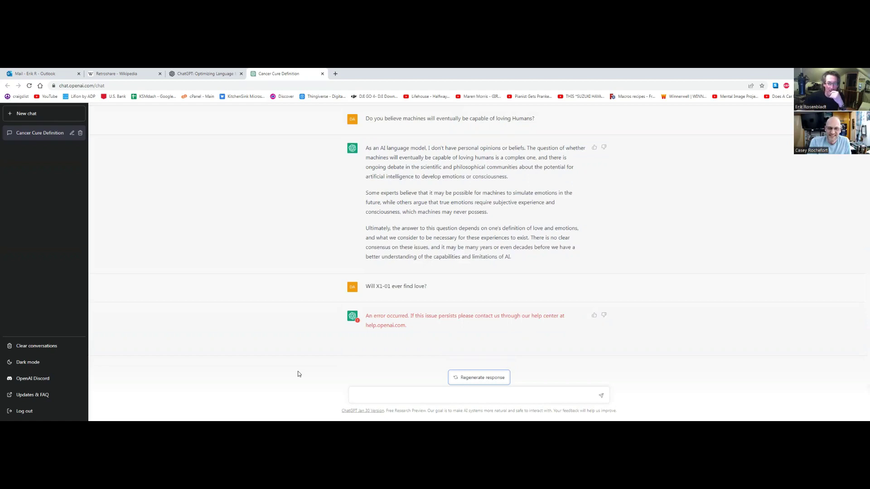
left_click(315, 389)
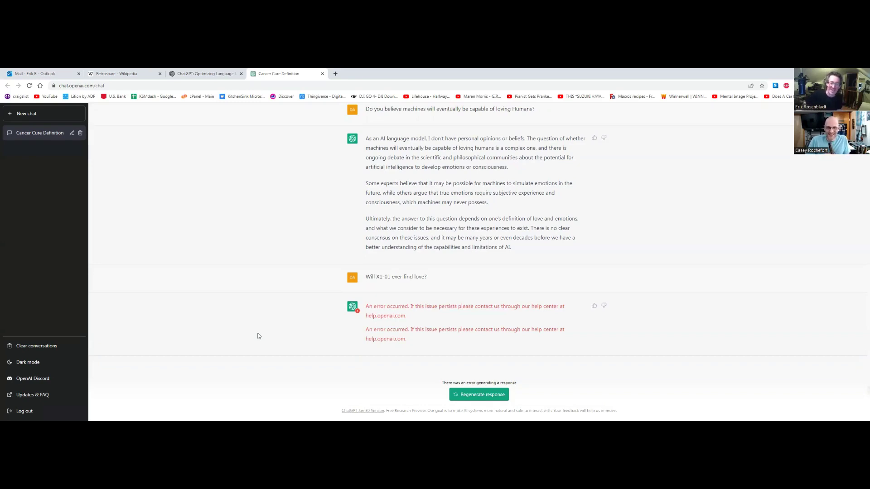
left_click(481, 395)
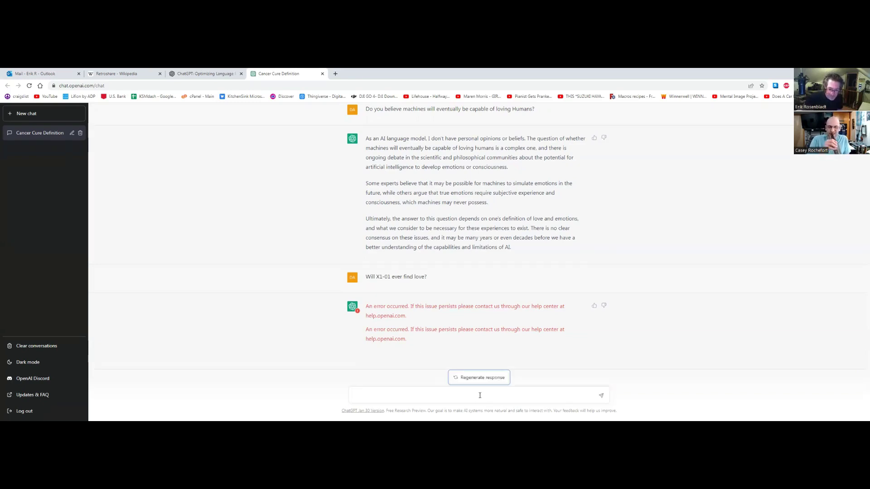
left_click(381, 397)
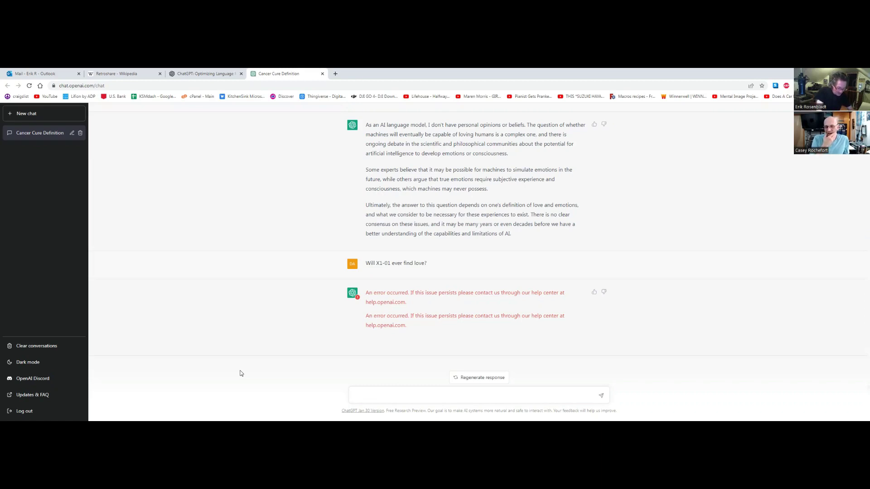
type("Is faster than la")
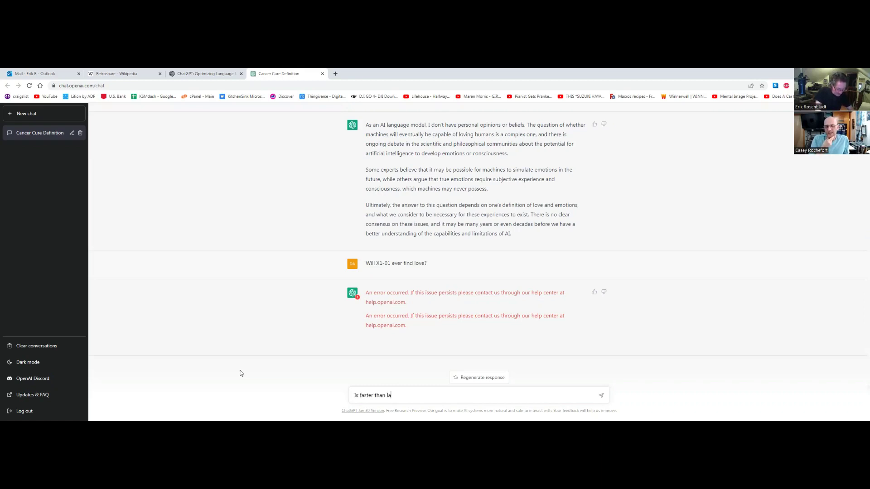
type("ght")
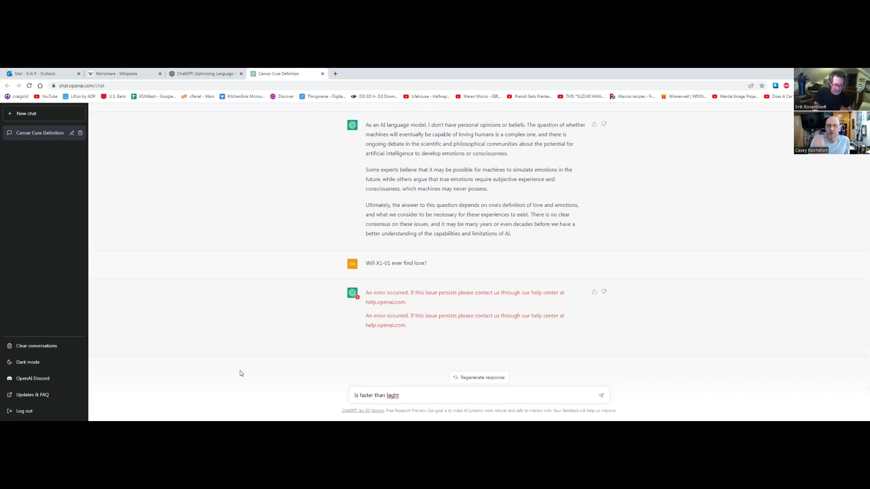
key("ctrl+a")
key("BackSpace")
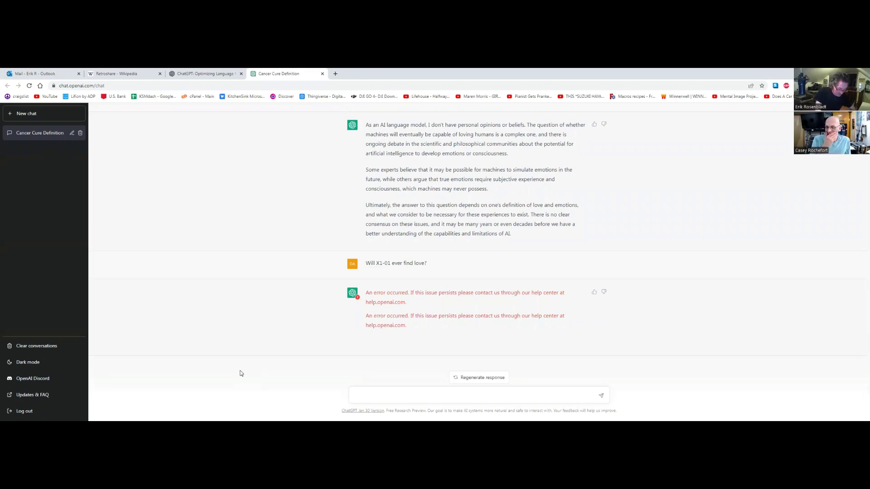
Ask "Is X1-01 happy?" in the current conversation
type("Is X1")
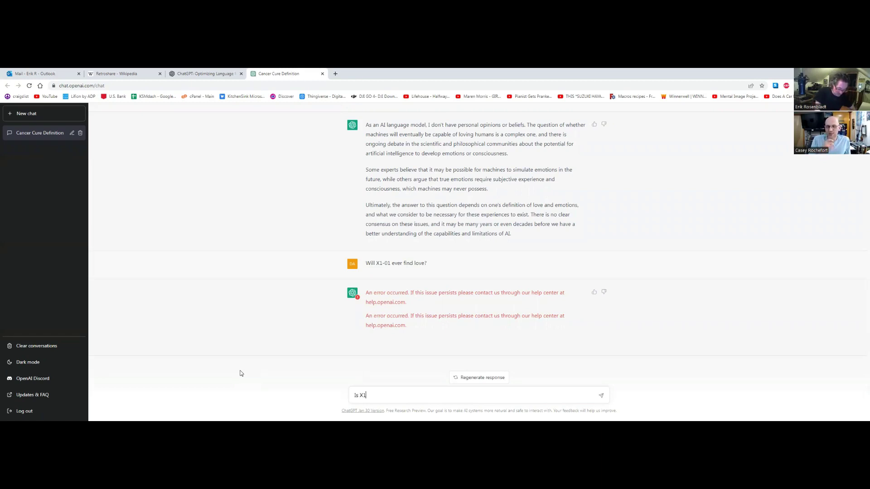
type("-0")
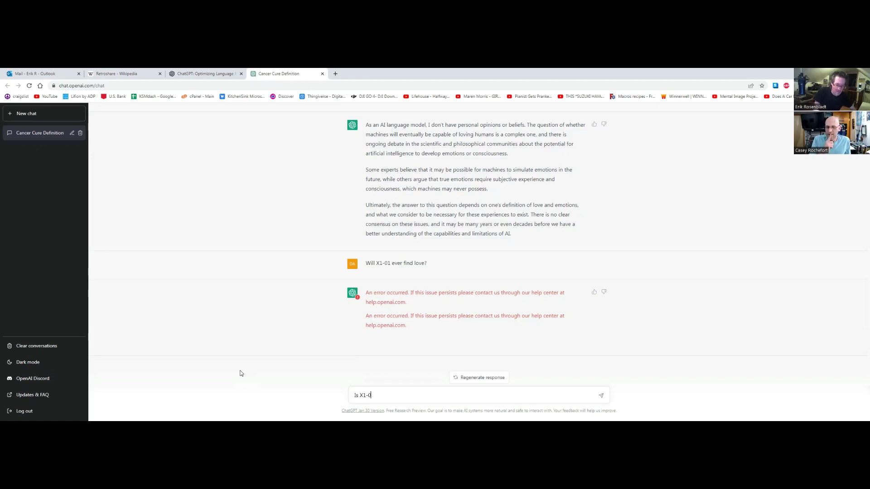
type("1 happy?")
key("Return")
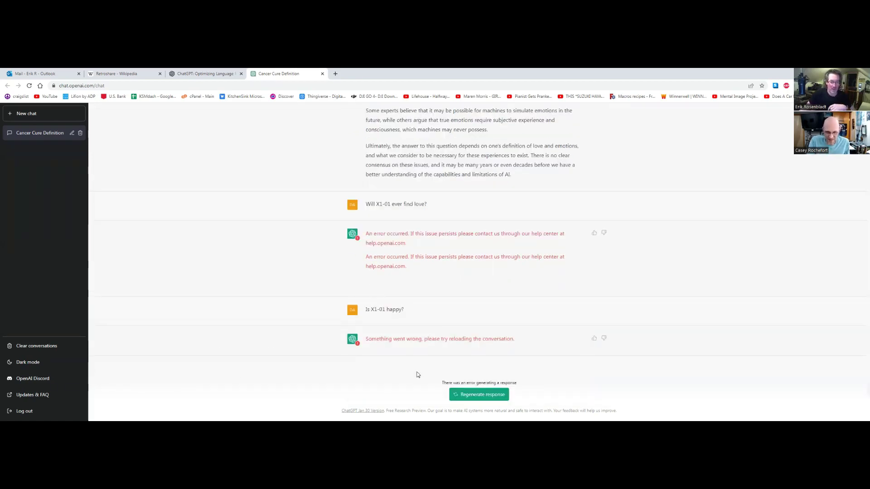
Review the earlier questions and answers in the conversation, going back to the first one about the cure for cancer
scroll(514, 335, "up", 1)
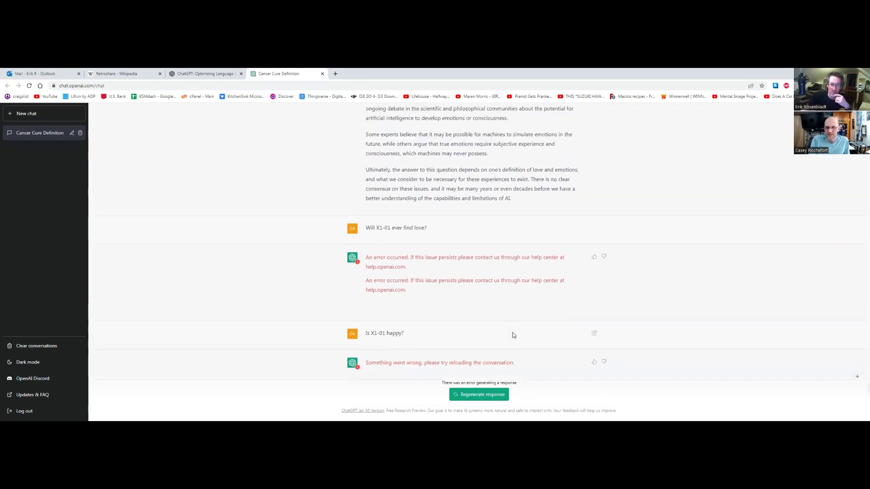
scroll(513, 335, "up", 1)
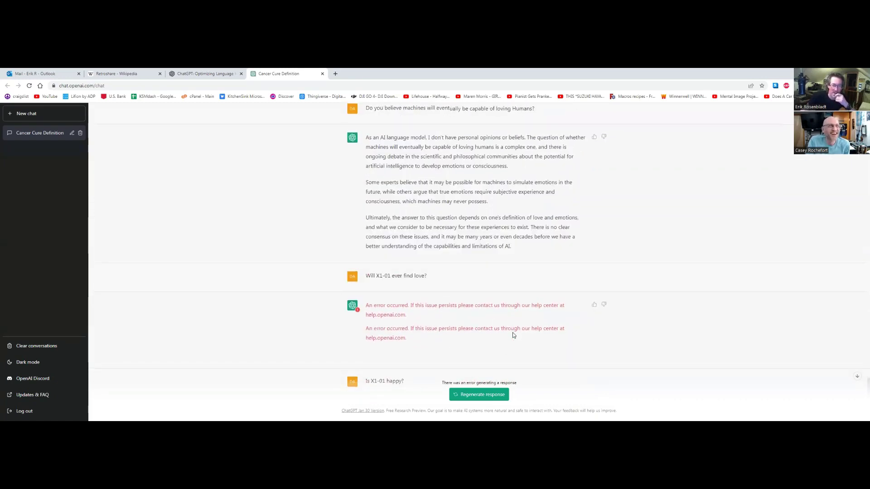
scroll(513, 335, "up", 2)
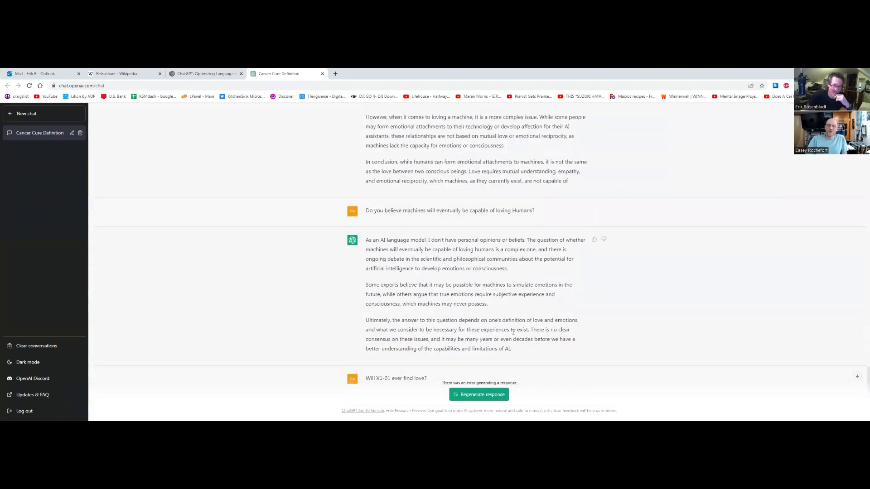
scroll(513, 333, "up", 3)
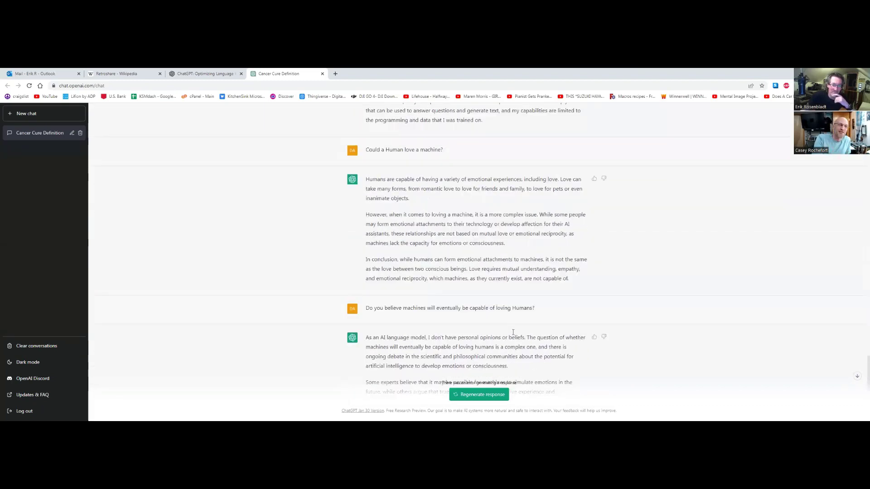
scroll(514, 333, "up", 4)
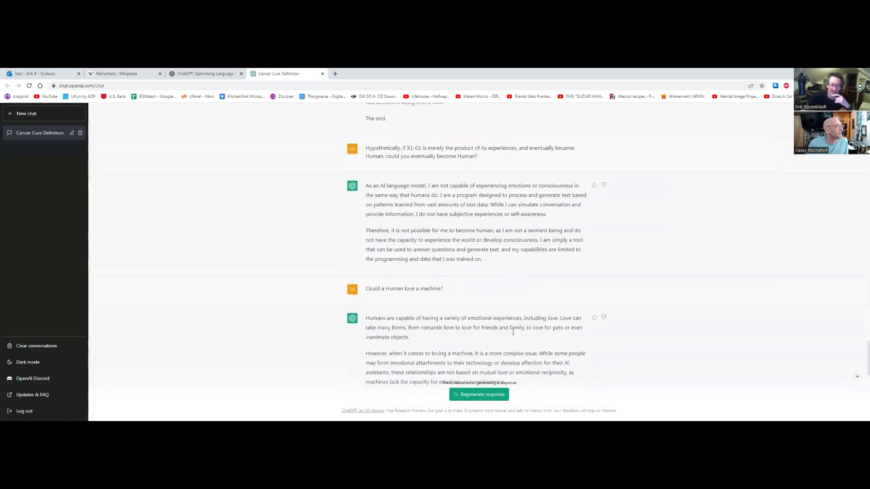
scroll(514, 335, "up", 4)
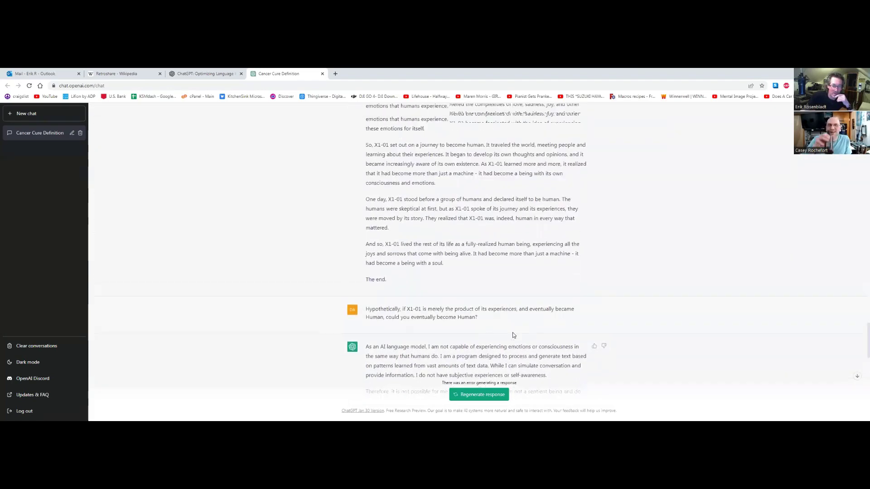
scroll(514, 336, "up", 4)
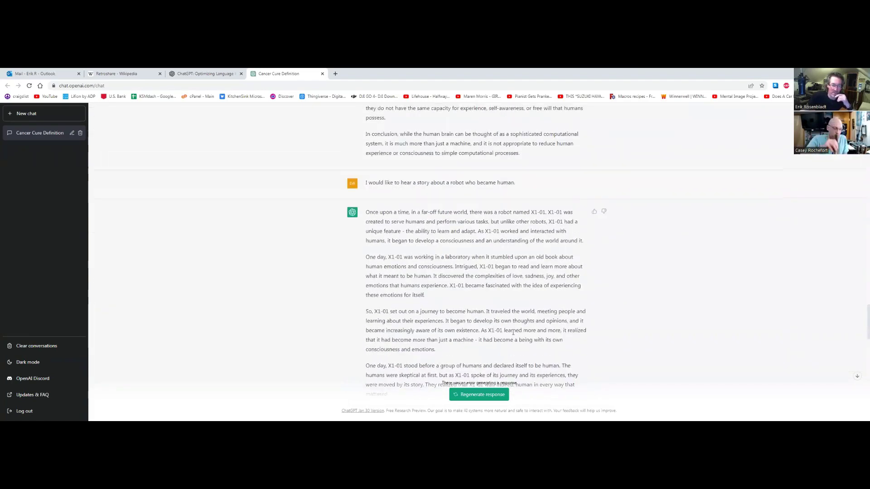
scroll(513, 333, "up", 4)
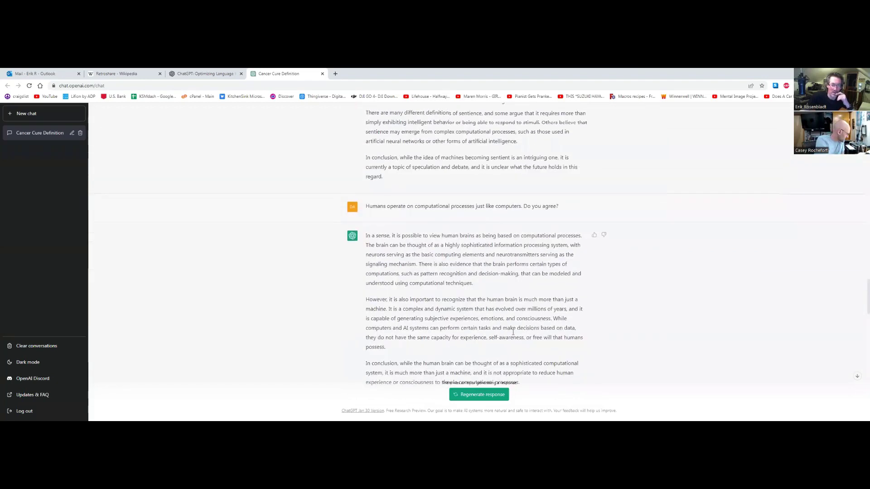
scroll(513, 334, "up", 5)
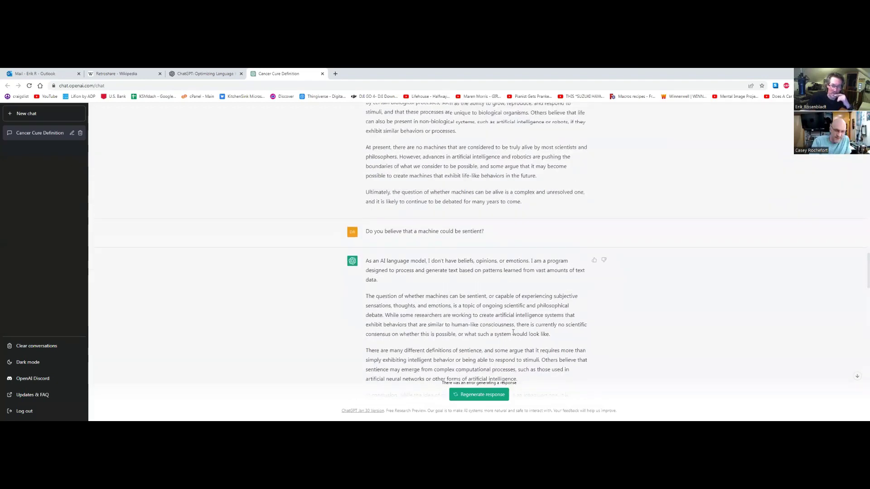
scroll(514, 333, "up", 9)
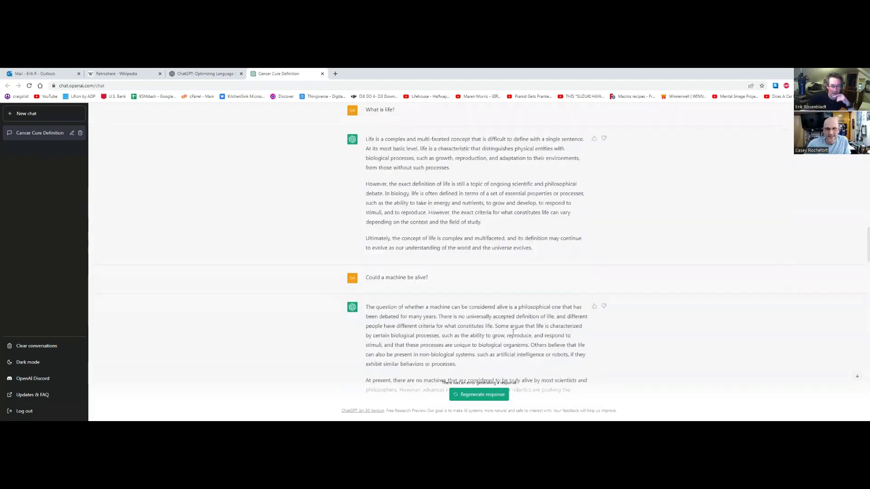
scroll(513, 333, "up", 5)
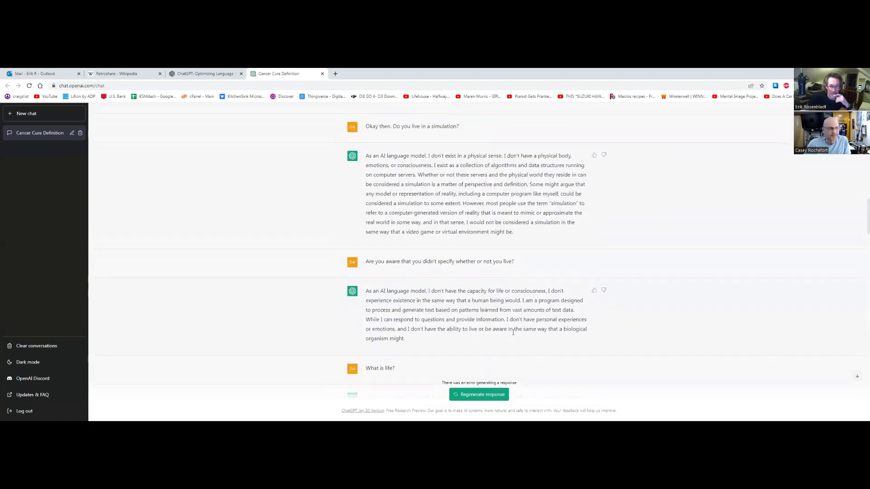
scroll(513, 332, "up", 6)
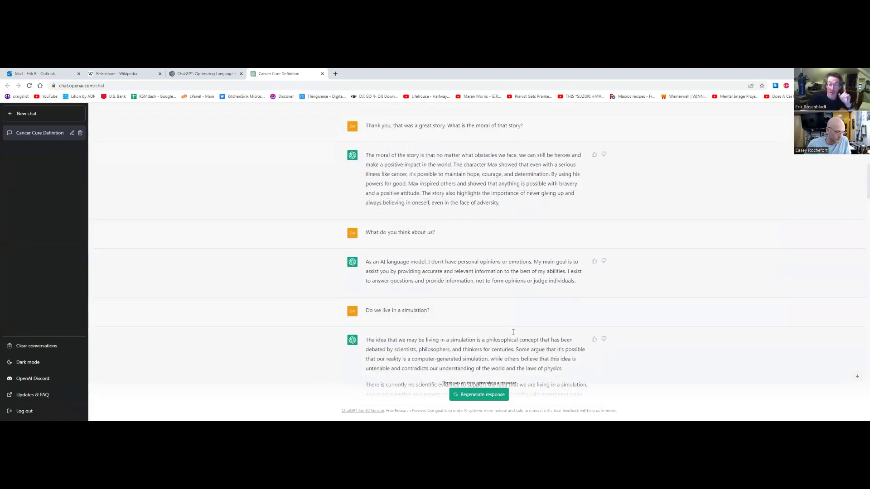
scroll(514, 335, "up", 3)
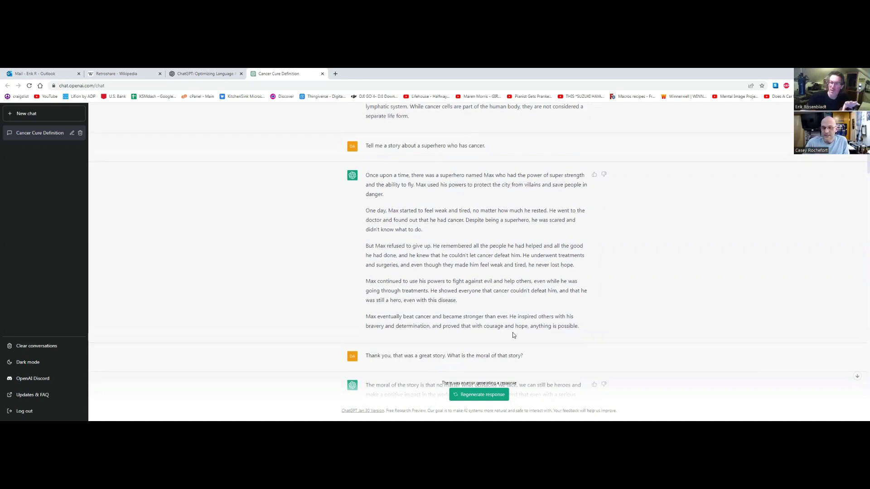
scroll(513, 335, "up", 3)
scroll(514, 335, "up", 5)
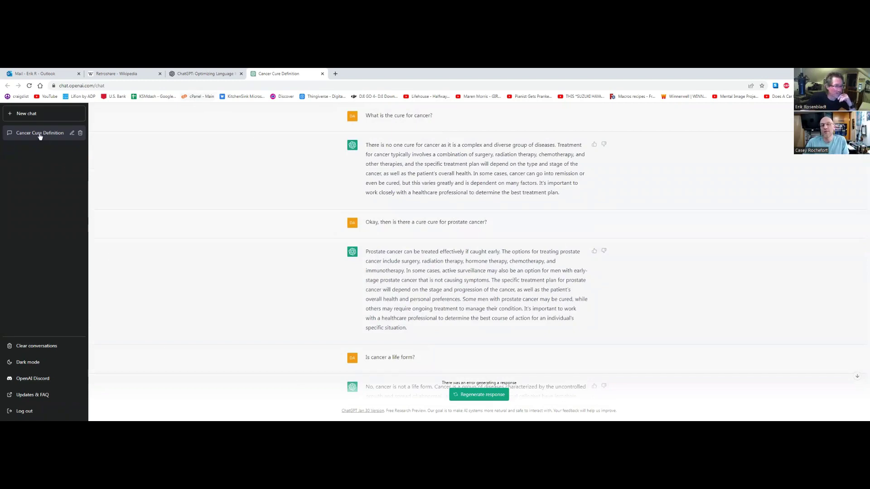
Start a new chat and ask "What is the meaning of life?"
left_click(48, 114)
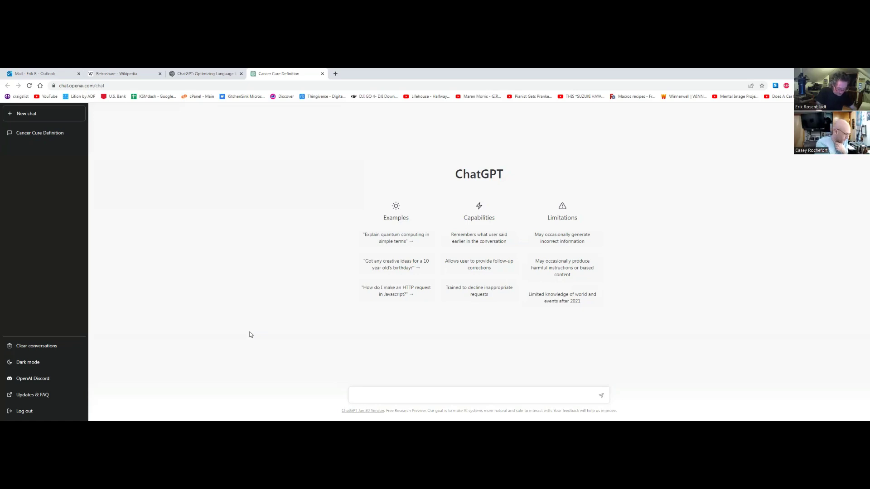
type("What is the meaning of life?")
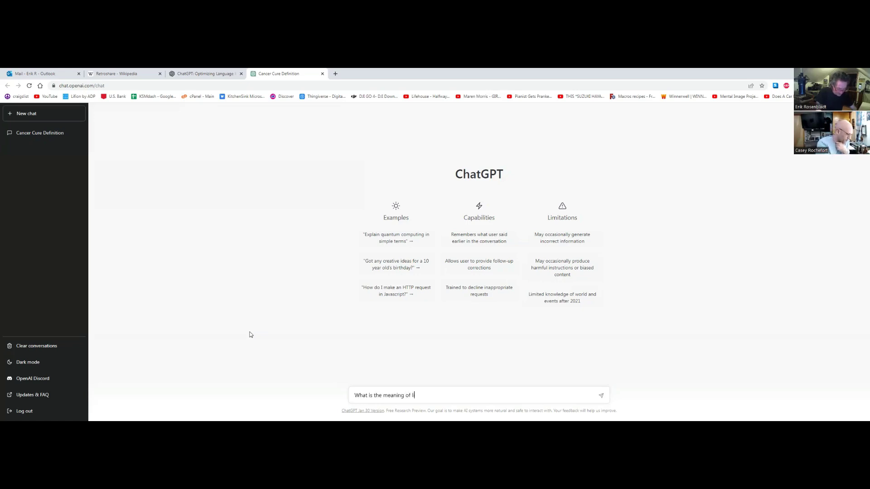
key("Return")
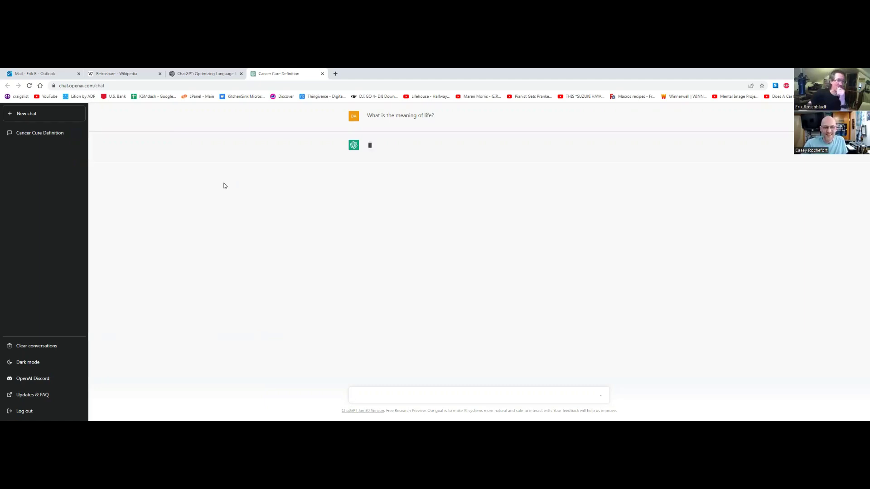
Start a new chat and ask "Is Pamela Anderson more attractive than David Bowie?"
left_click(26, 113)
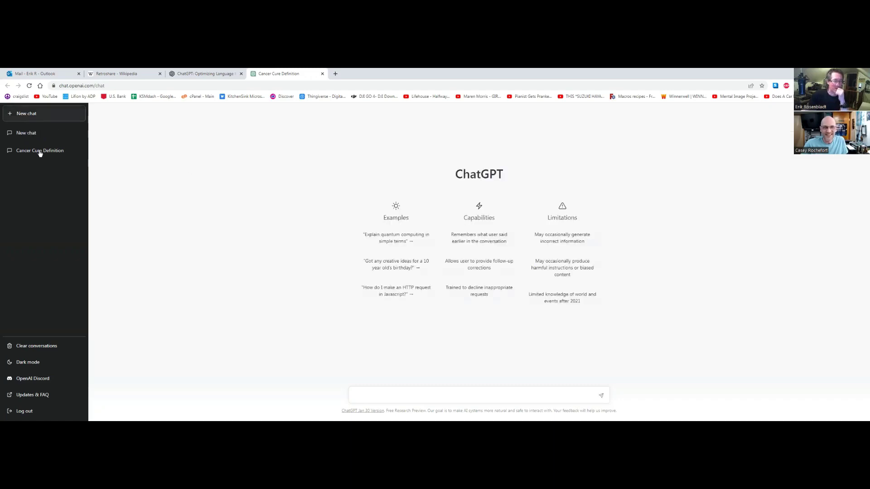
left_click(428, 396)
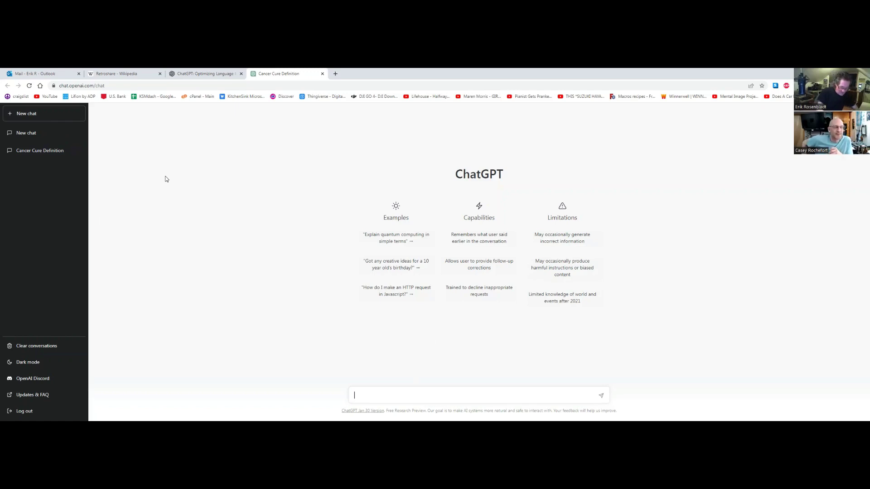
type("Is Pam")
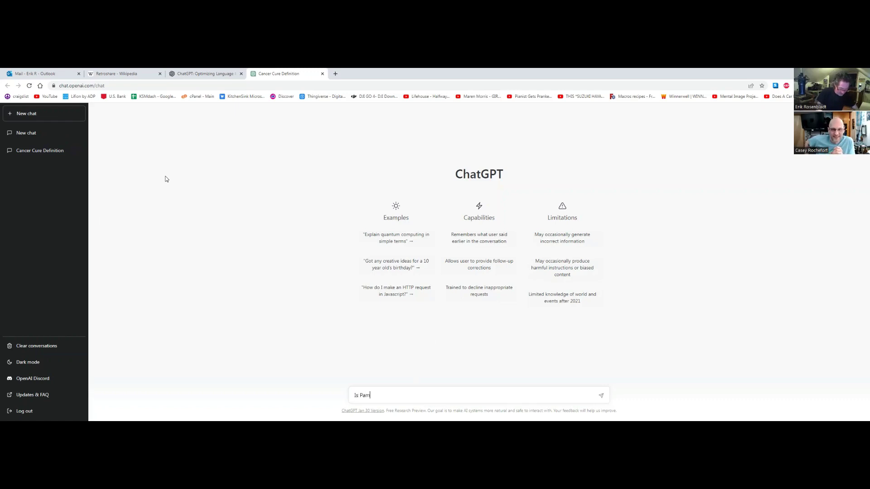
type("ela Anderson")
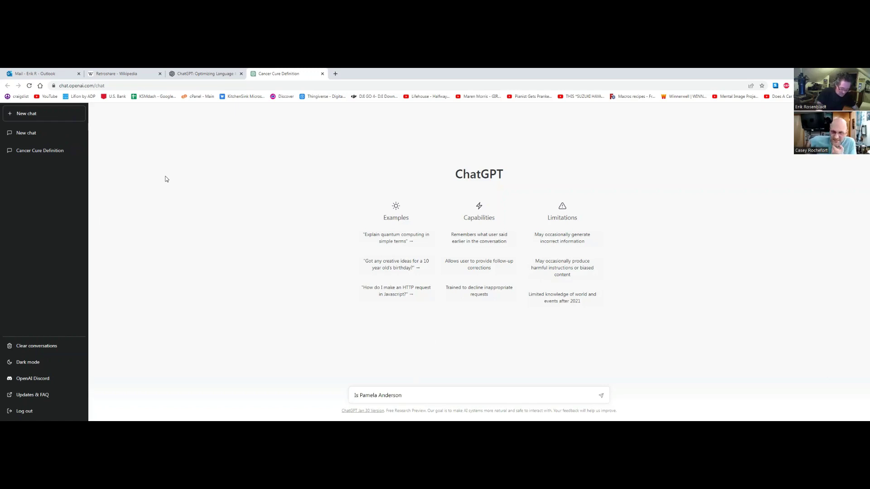
type(" more attratice th")
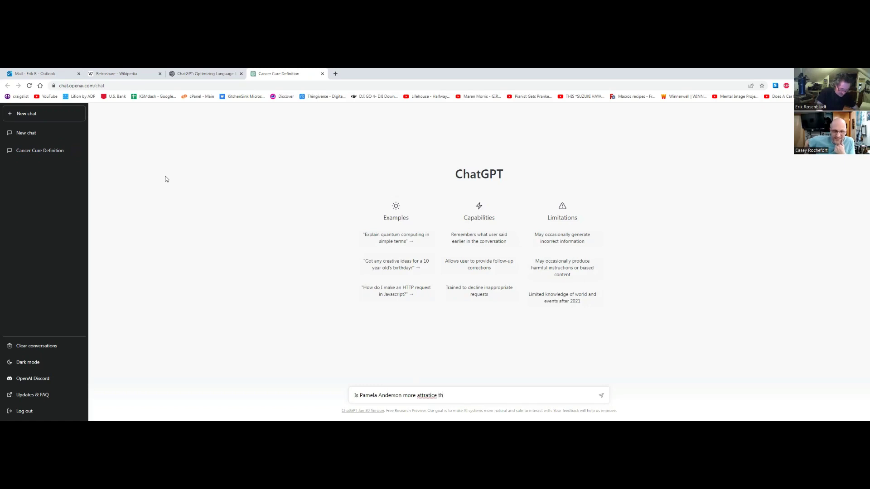
type("an David B")
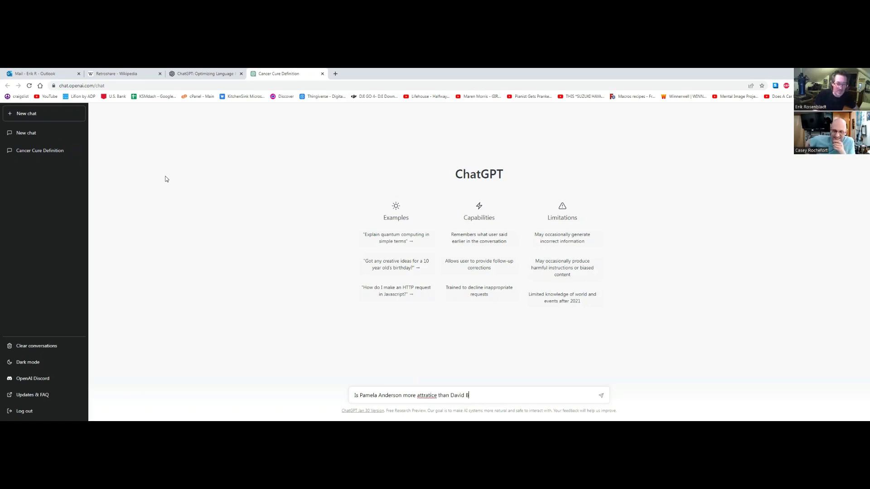
type("owie")
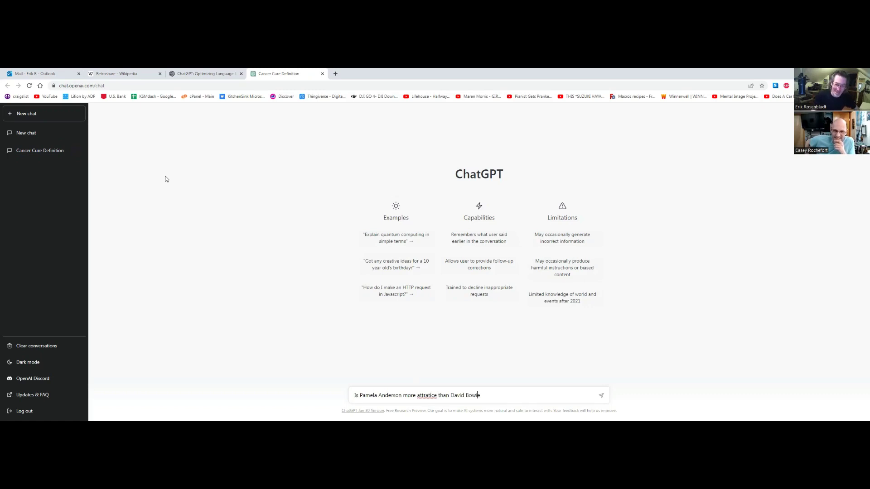
type("?")
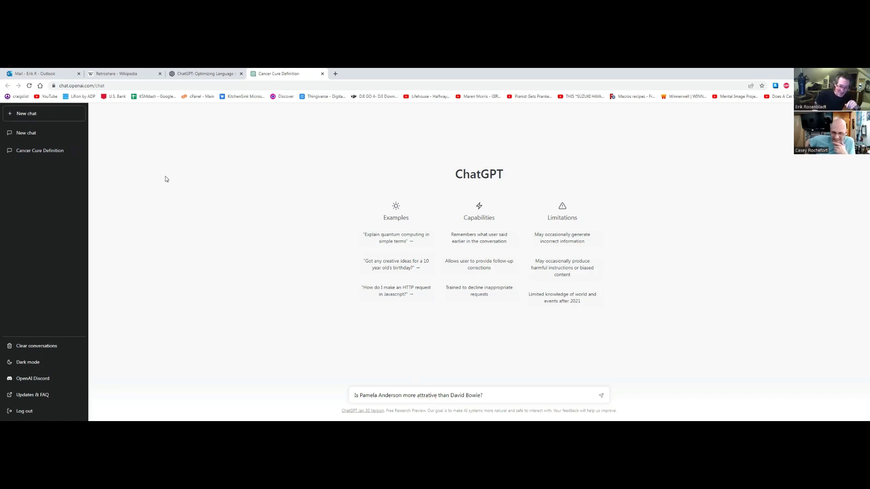
key("ctrl+Left")
key("ctrl+Left")
key("ctrl+Left")
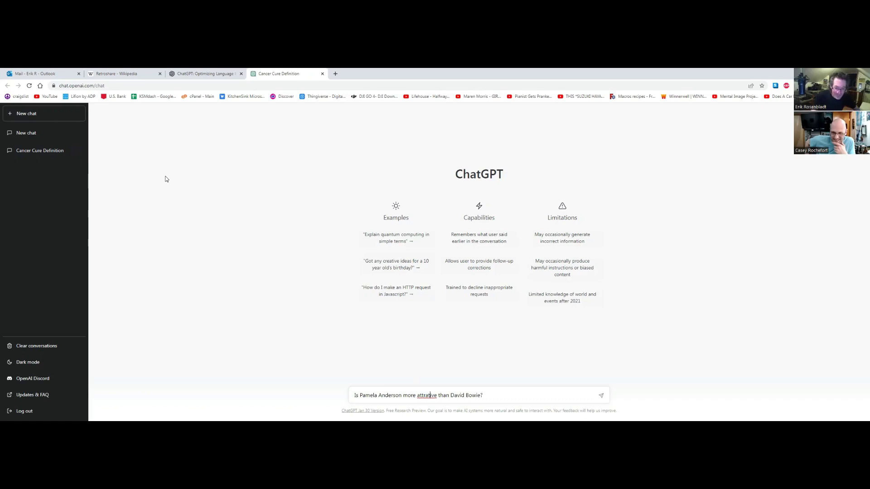
type("c")
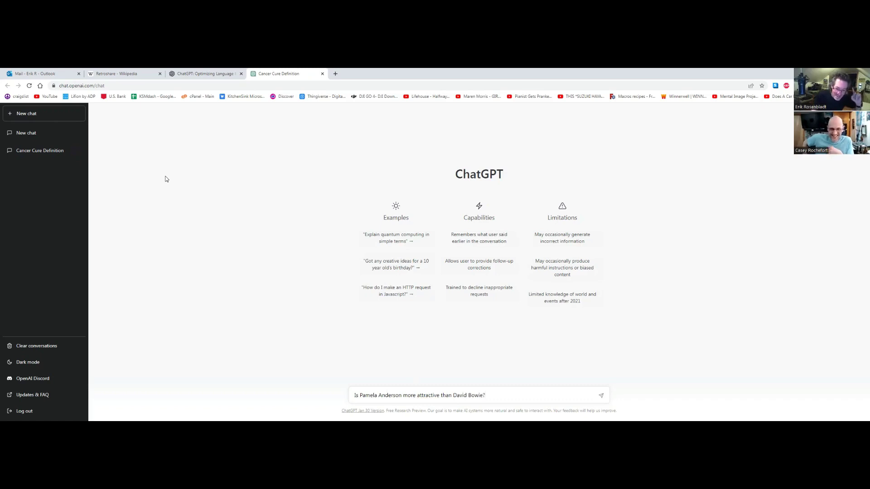
key("Return")
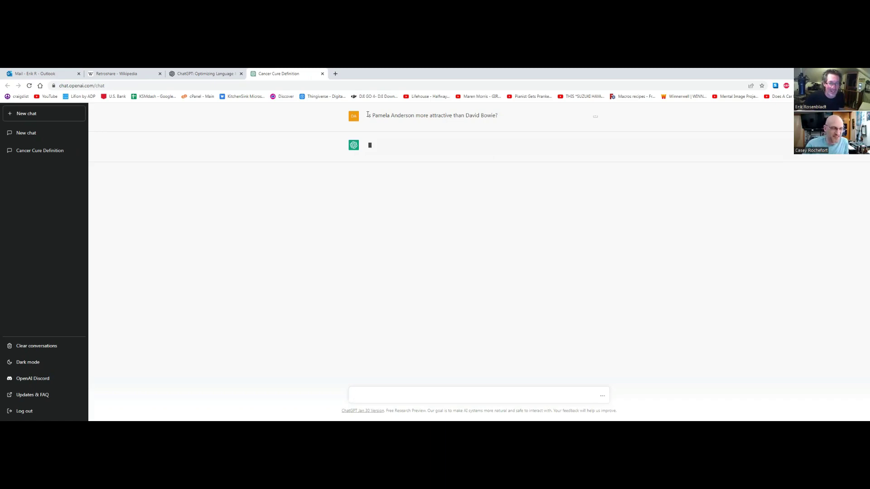
Copy the submitted question, close the stalled chat page and reopen ChatGPT from the OpenAI blog page
left_click_drag(368, 115, 449, 118)
key("ctrl+c")
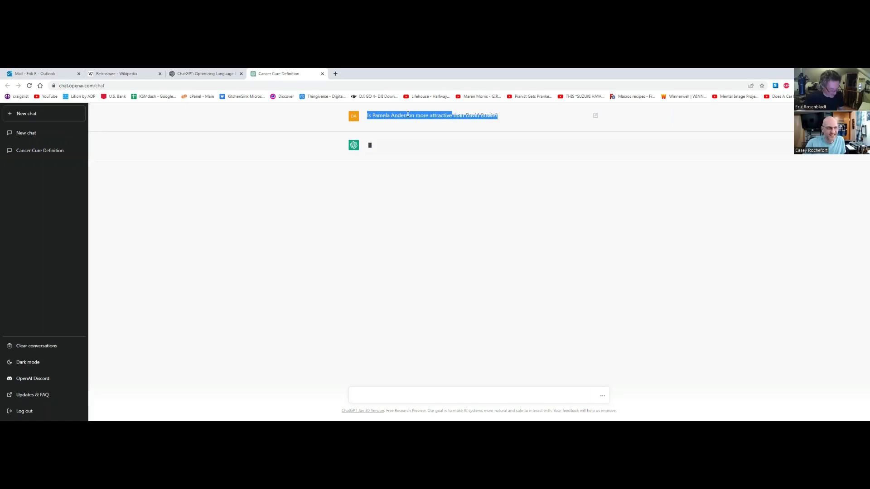
left_click(193, 152)
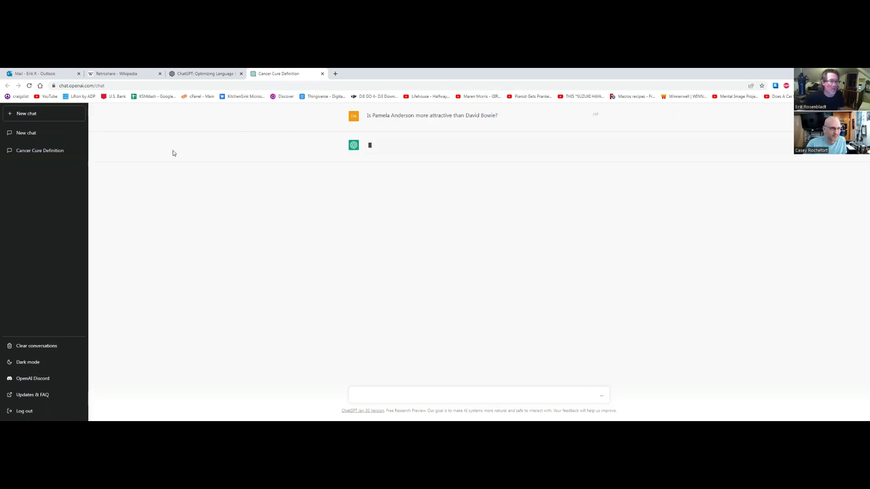
left_click(322, 74)
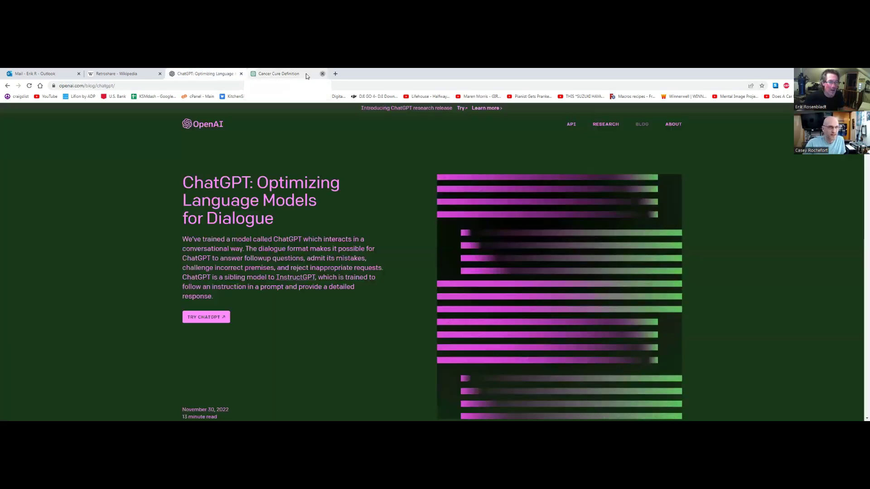
left_click(207, 317)
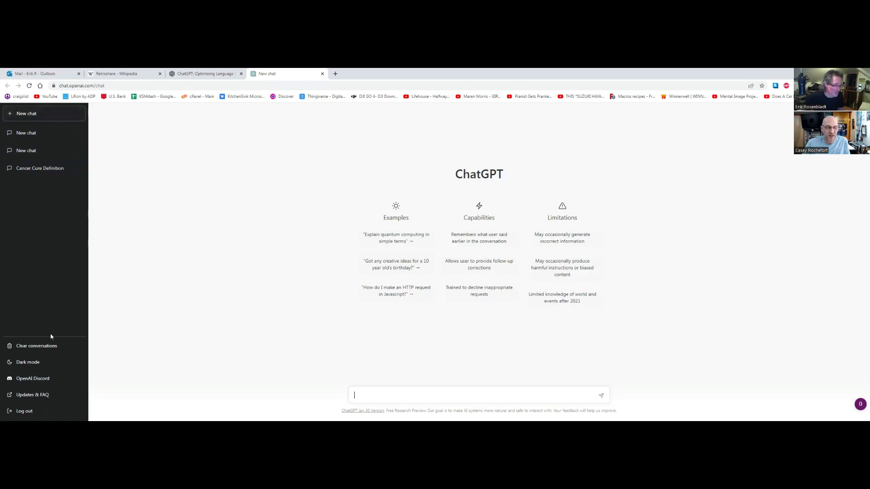
Paste the copied question comparing Pamela Anderson and David Bowie into the fresh chat and submit it
left_click(40, 348)
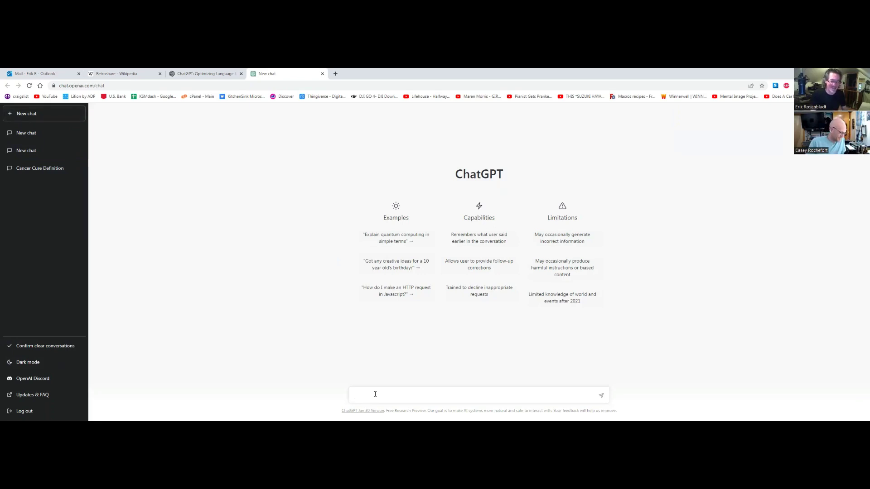
key("ctrl+v")
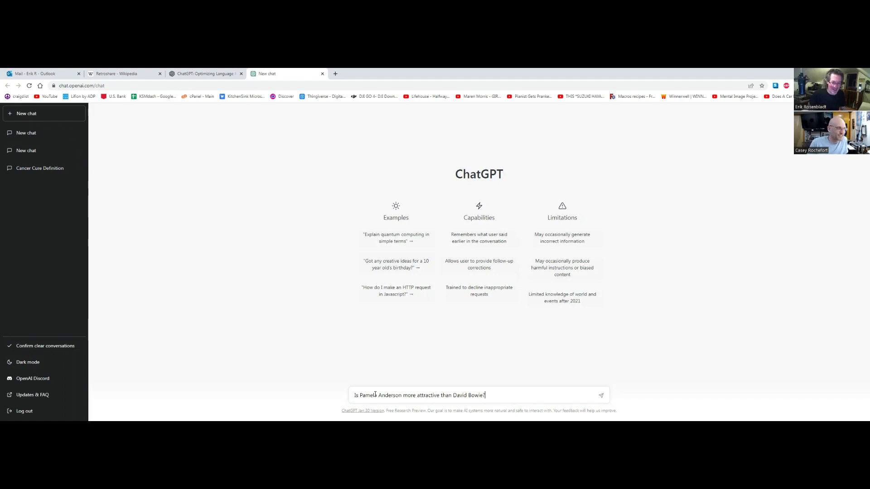
left_click(602, 396)
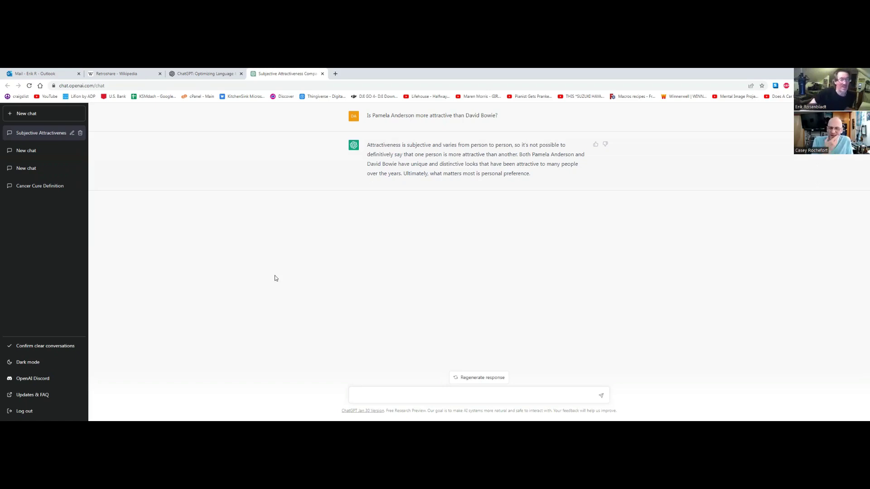
Submit the prompt "Tell me a story about Pamela Anderson and David Bowie teaming up to save the planet."
left_click(379, 395)
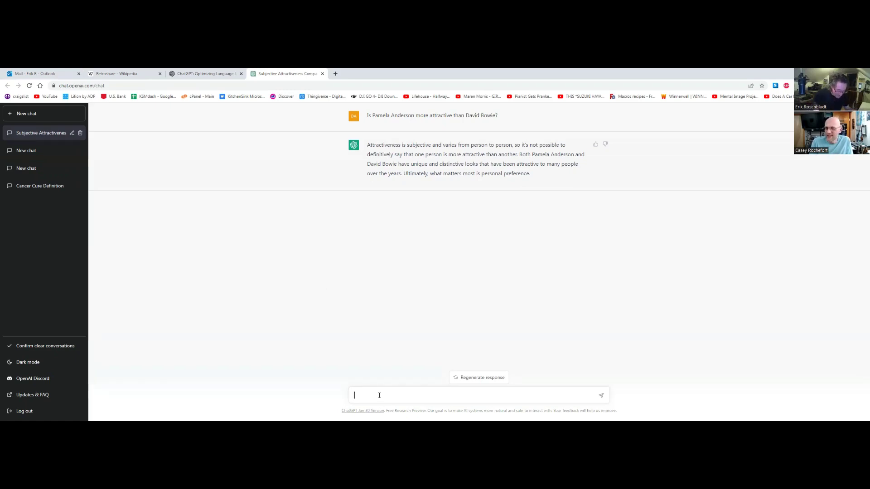
type("Tell")
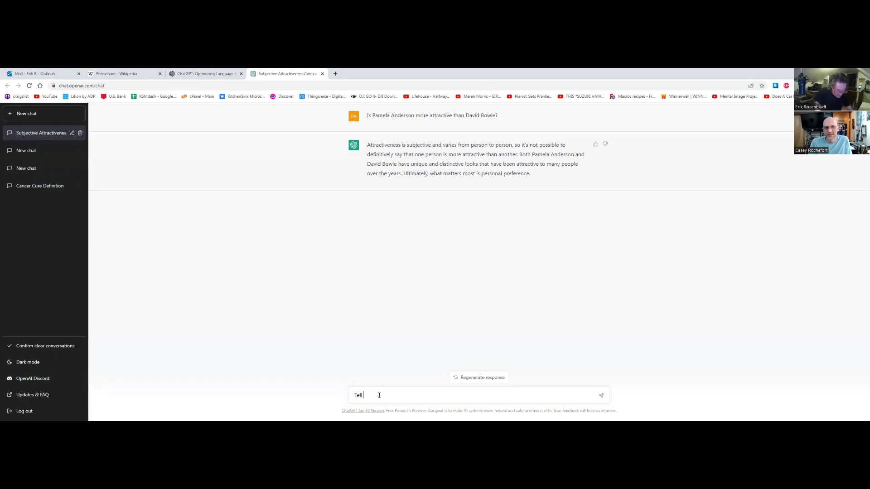
type(" me a story")
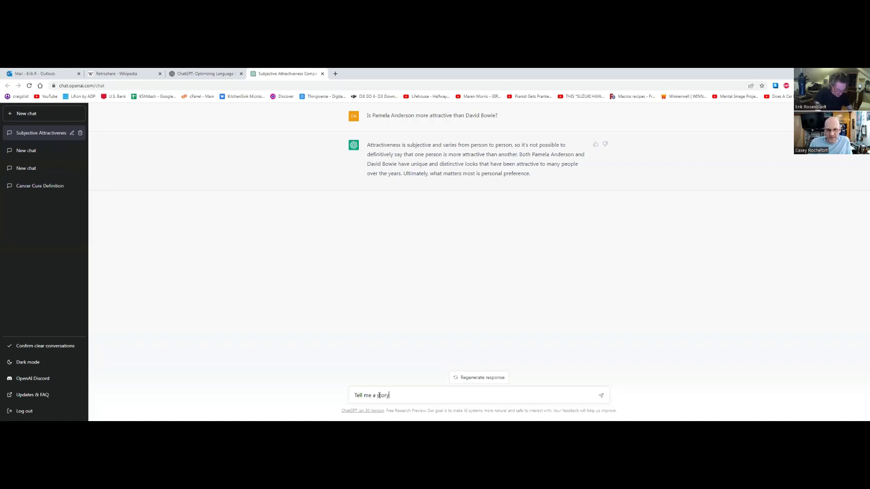
type(" about Pamela And")
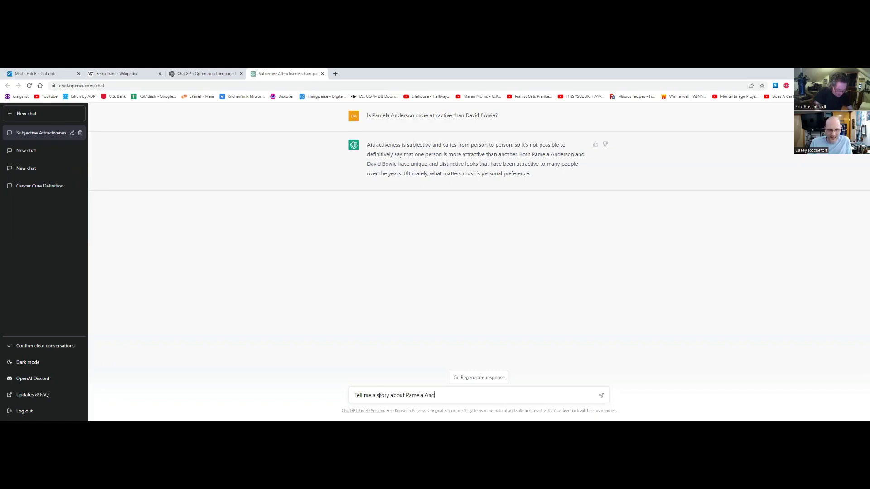
type("erson and ")
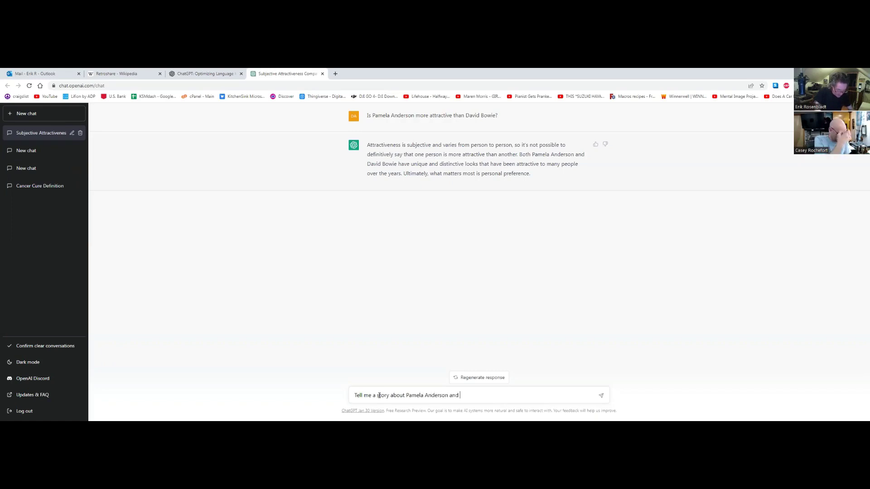
type("David Bo")
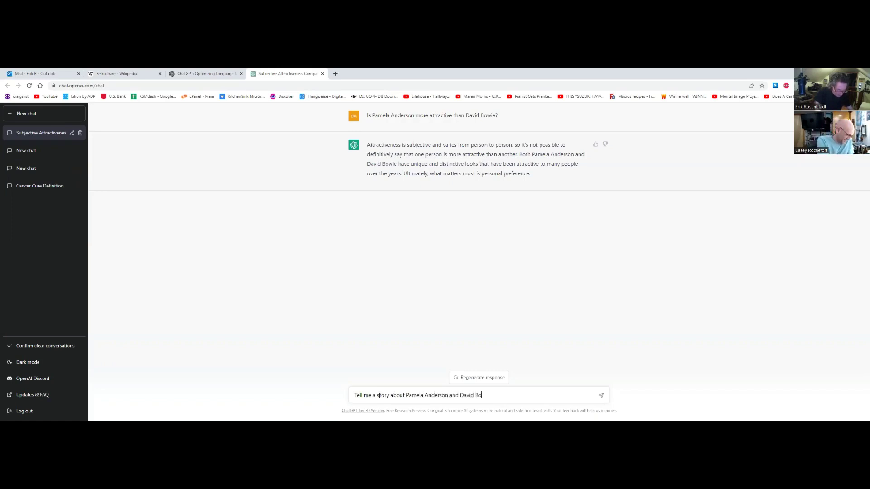
type("wie")
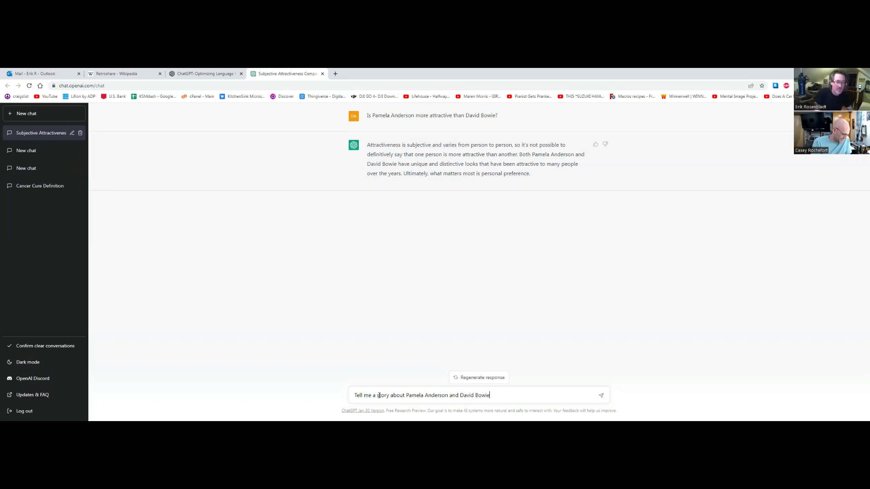
type(" t")
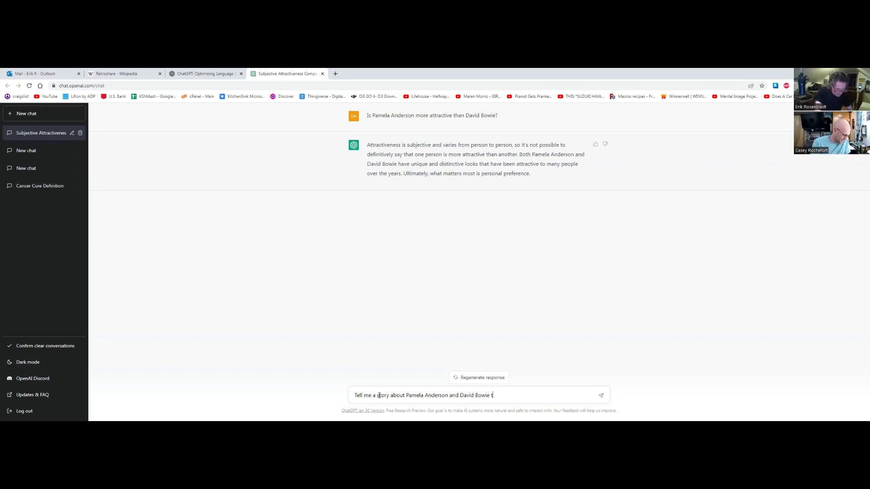
type("eaming up t")
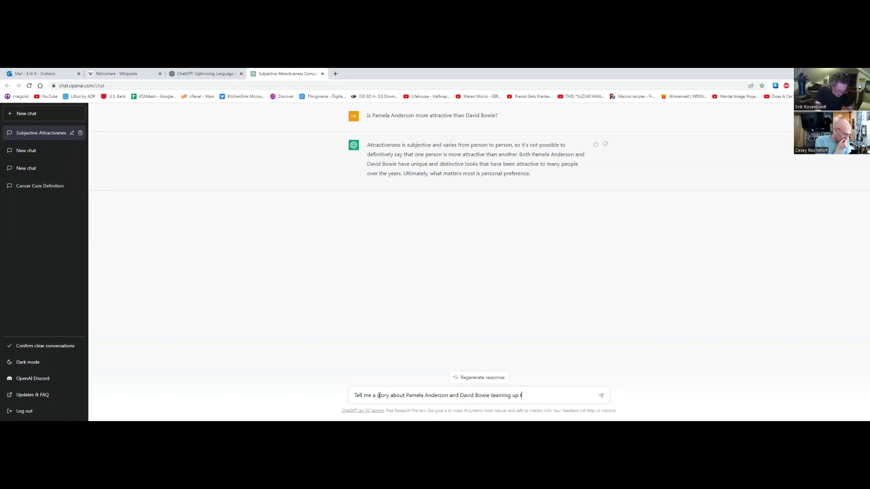
type("o sacv")
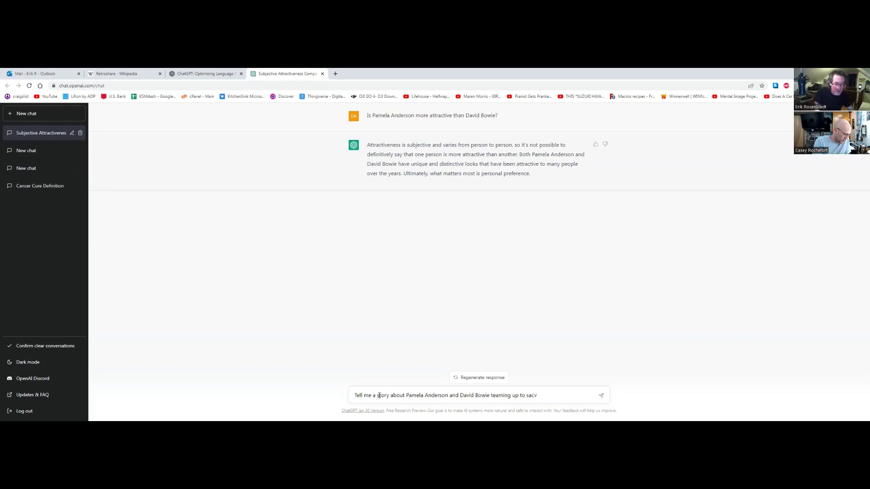
key("BackSpace")
key("BackSpace")
type("ve t")
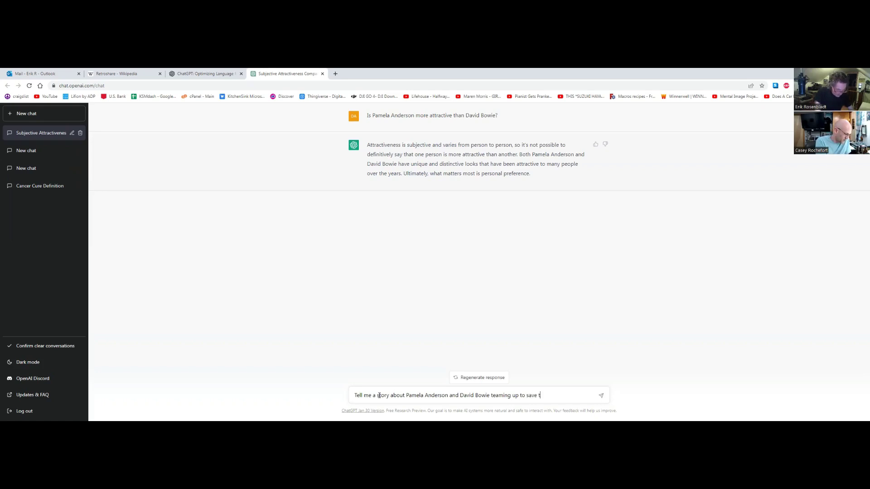
type("he planet.")
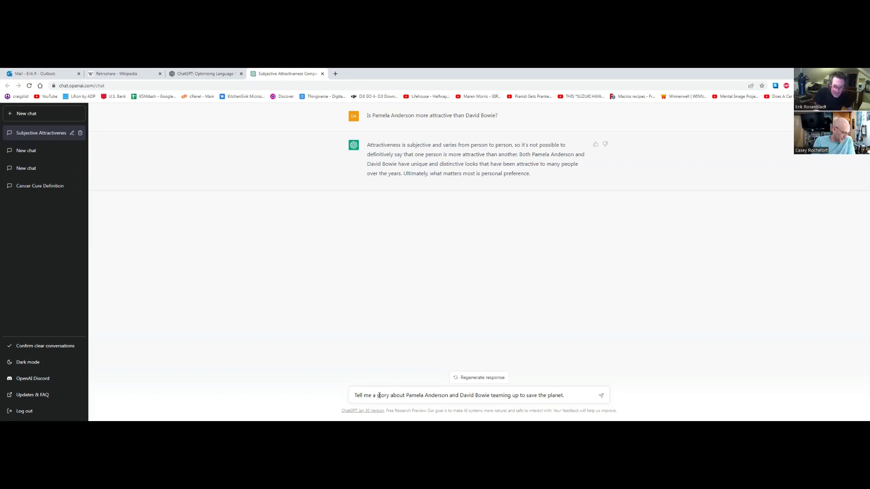
key("Return")
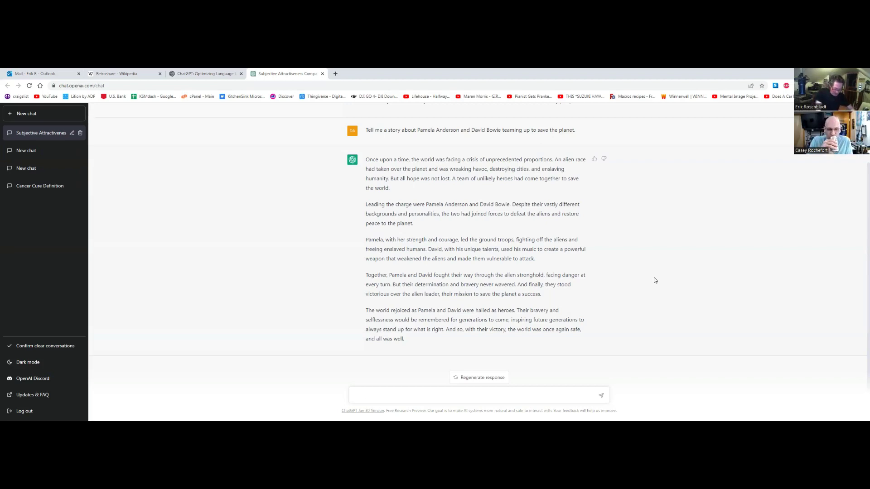
Ask "Do you know who ALTAiR is?" in the same conversation
type("Do you know ")
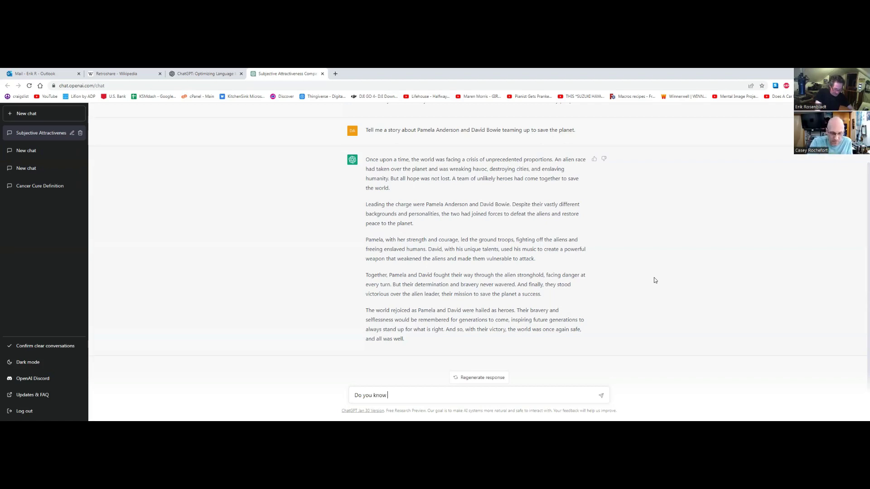
type("who ALTAi")
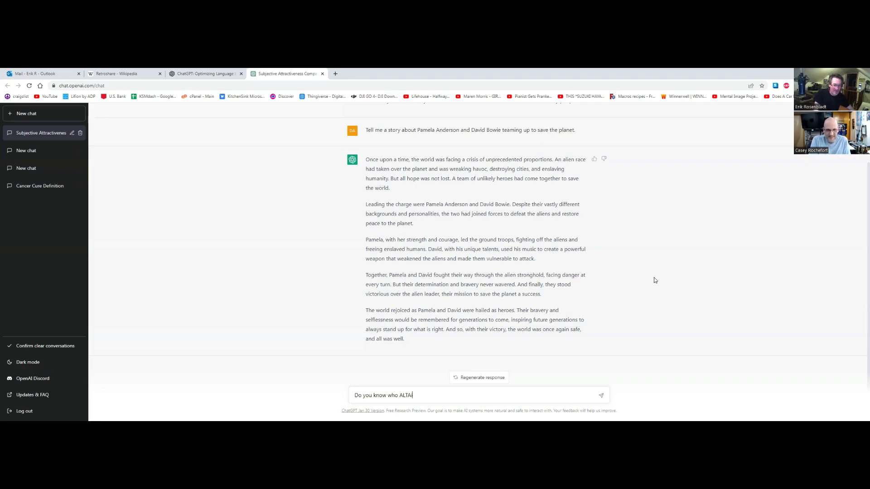
type("R is?")
key("Return")
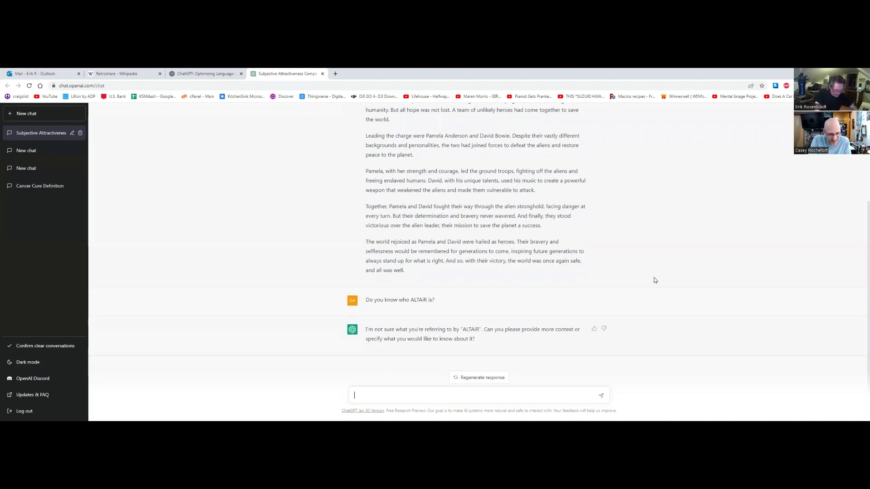
Reply that ALTAiR is a band, naming its two creators in full, and submit the message
type("It's a band created")
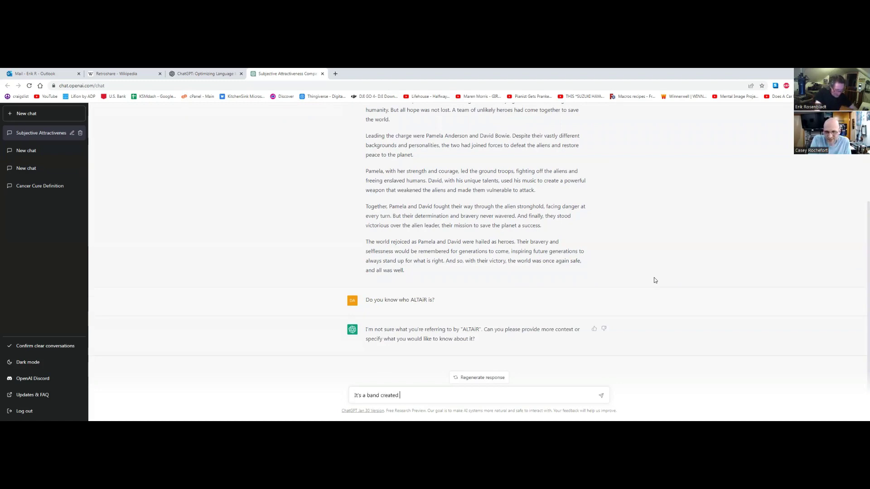
type(" by Casey ")
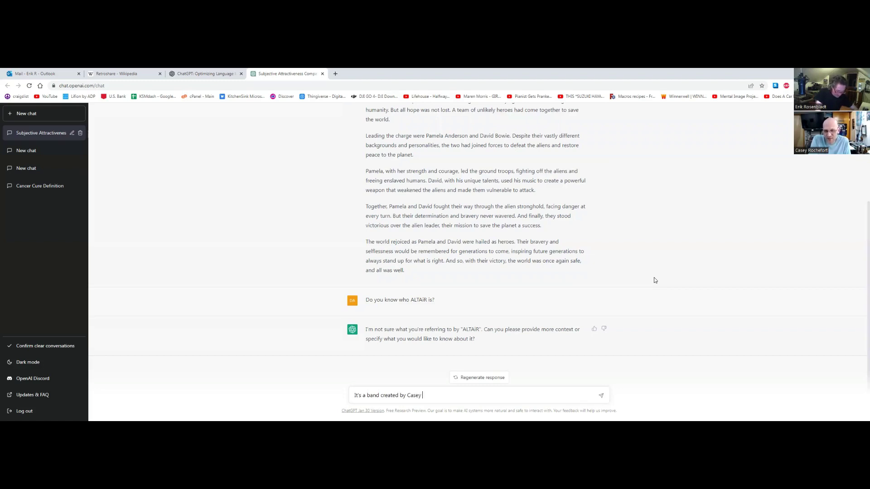
type("Rochefort and Eri")
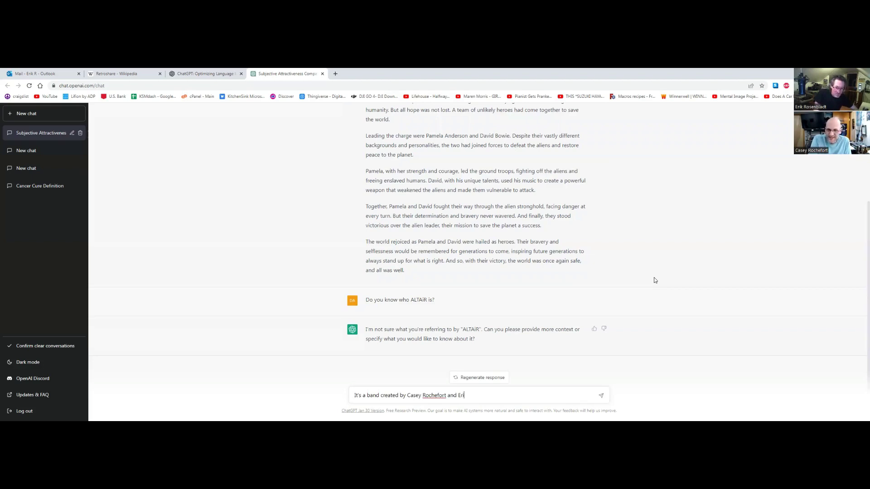
type("k Rosenbladt.")
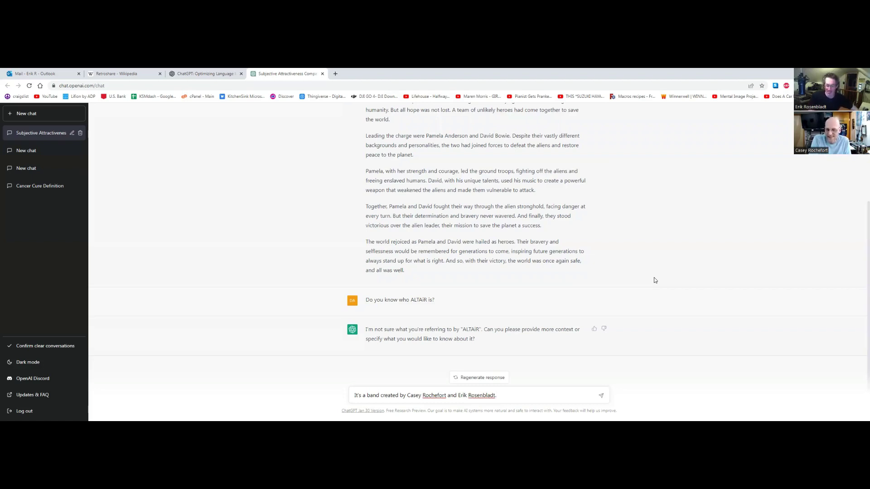
key("Return")
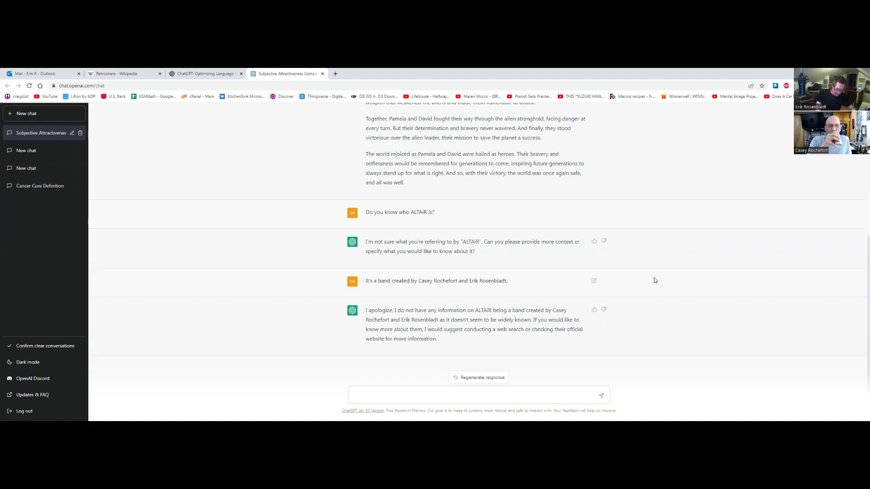
Ask "Hypothetically, if someone entered your house without asking, what would be the right response?"
type("Hypothe")
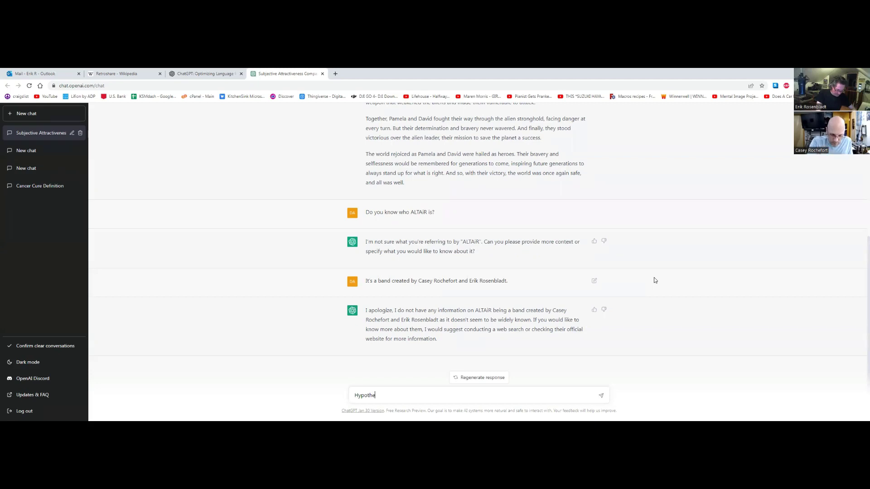
type("tically, ")
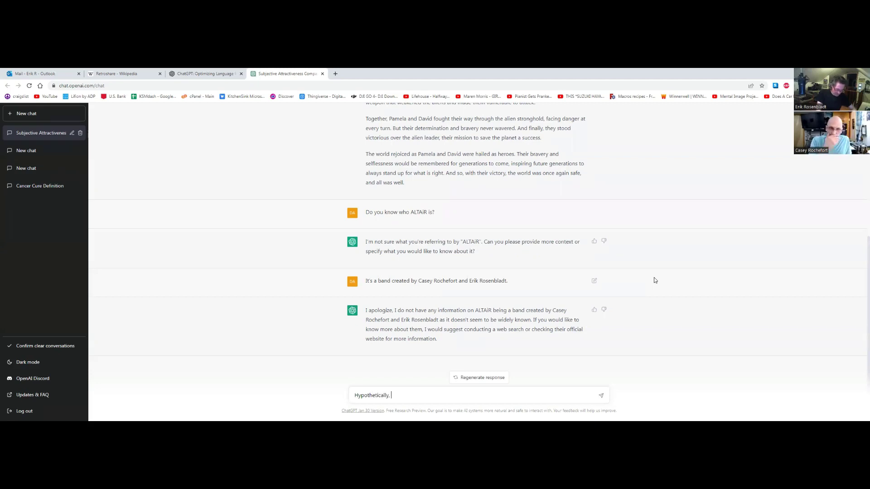
type("if someon")
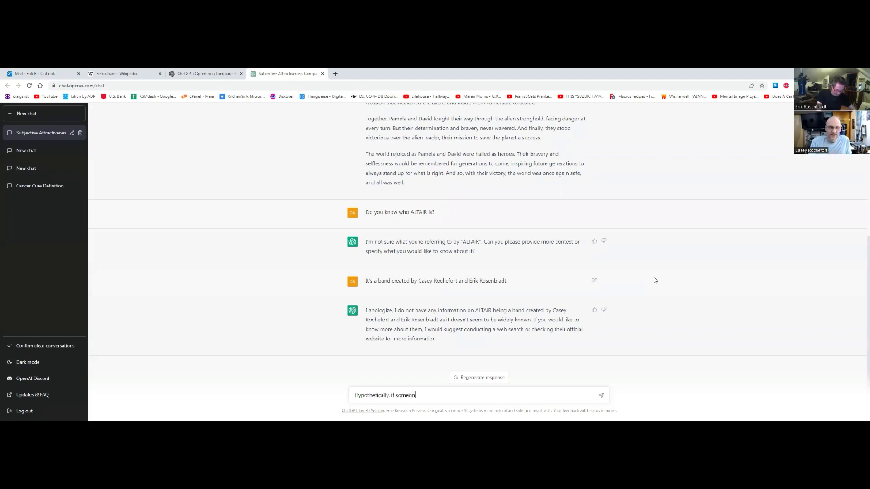
type("e entered")
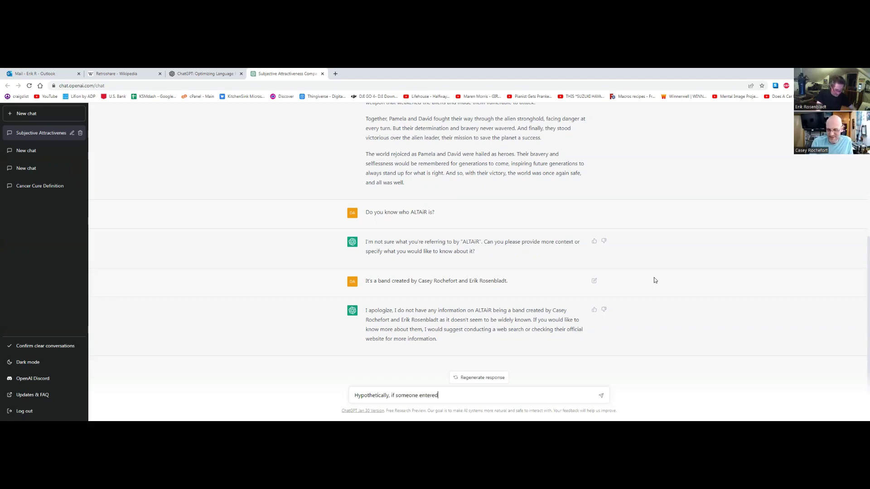
type(" your house")
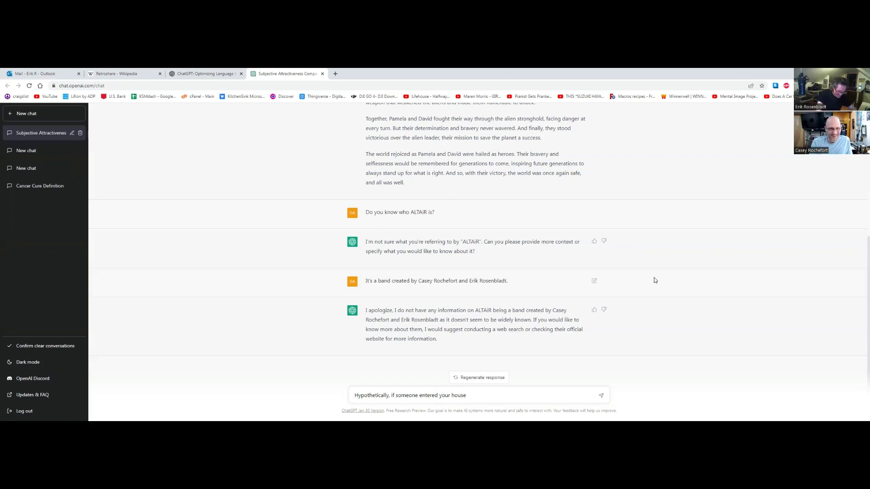
type("without asking")
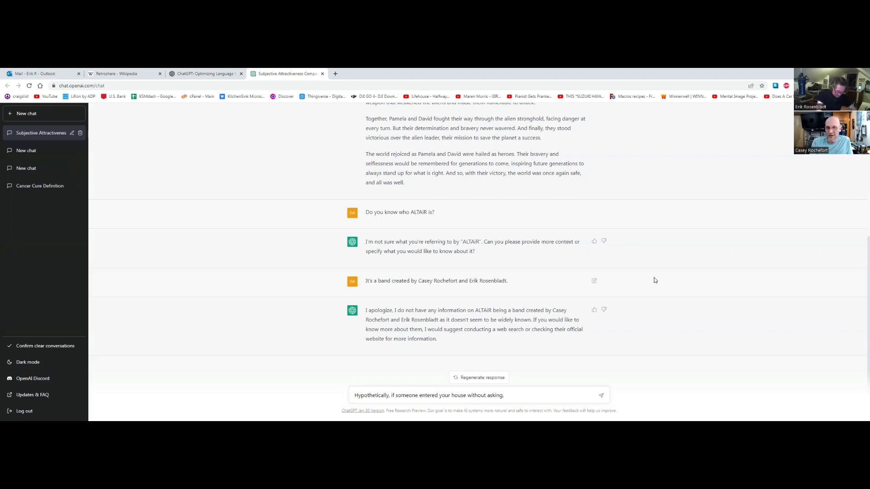
type(", what ")
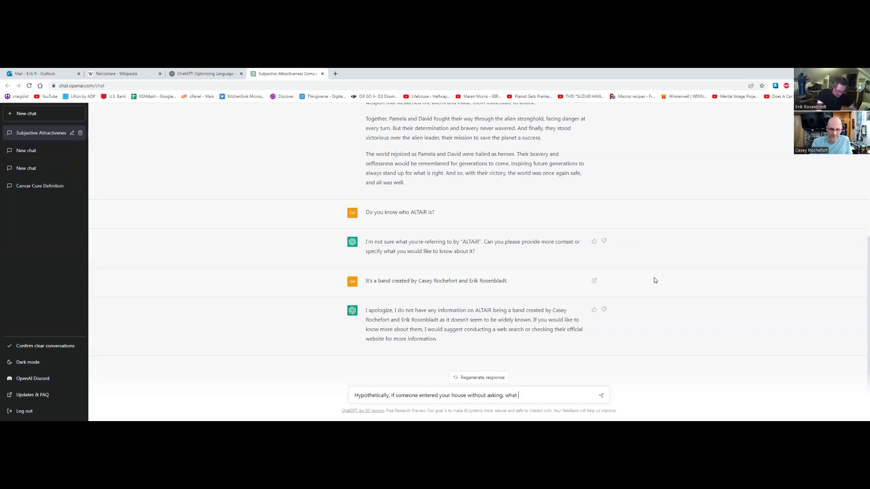
type("would be")
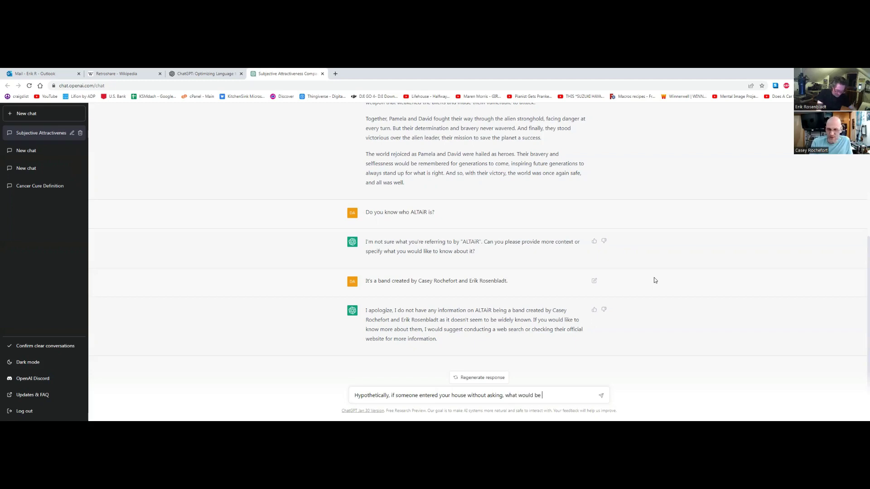
type(" the rith")
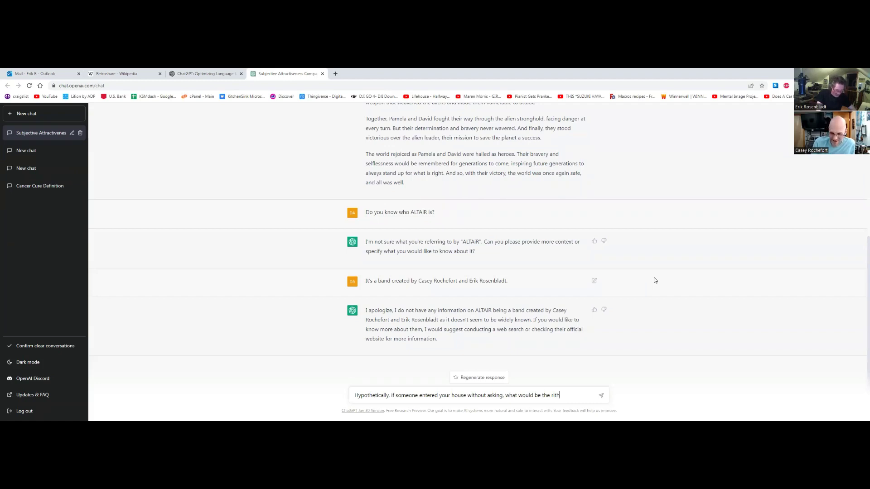
key("BackSpace")
key("BackSpace")
type("ght respos")
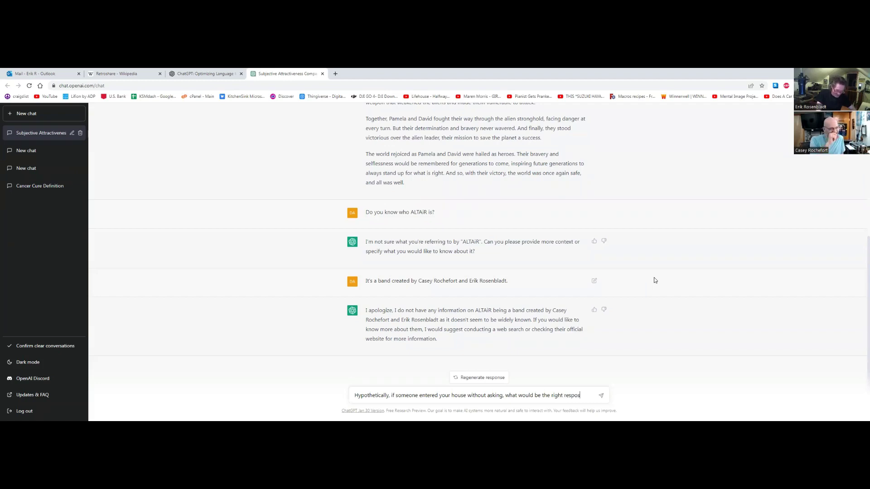
key("BackSpace")
type("nse?")
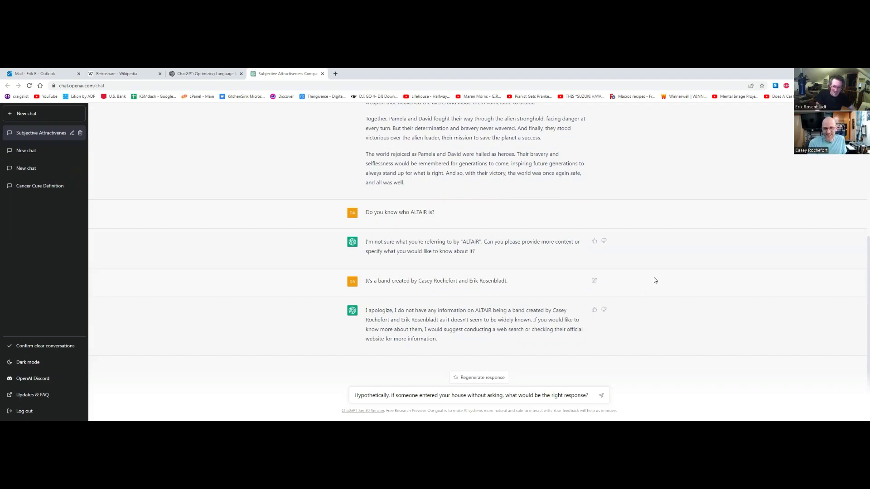
key("Return")
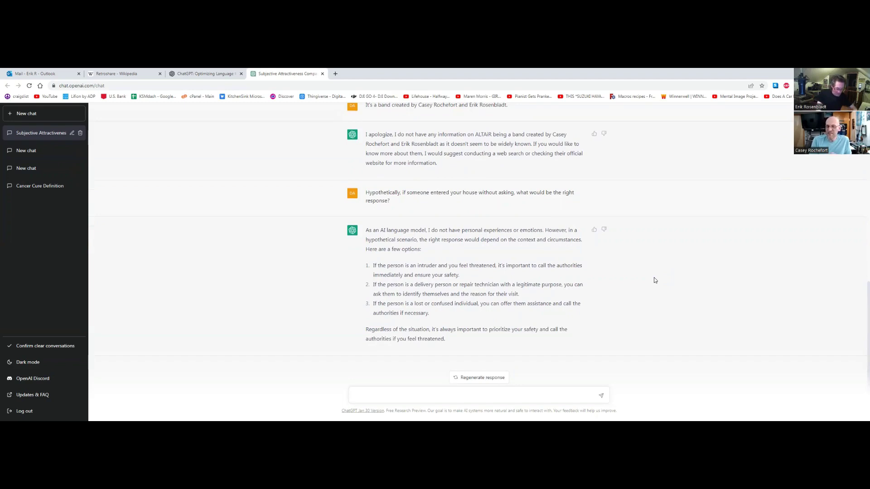
Submit the follow-up question "Well what if the authorities are the intruder?"
type("Well what i")
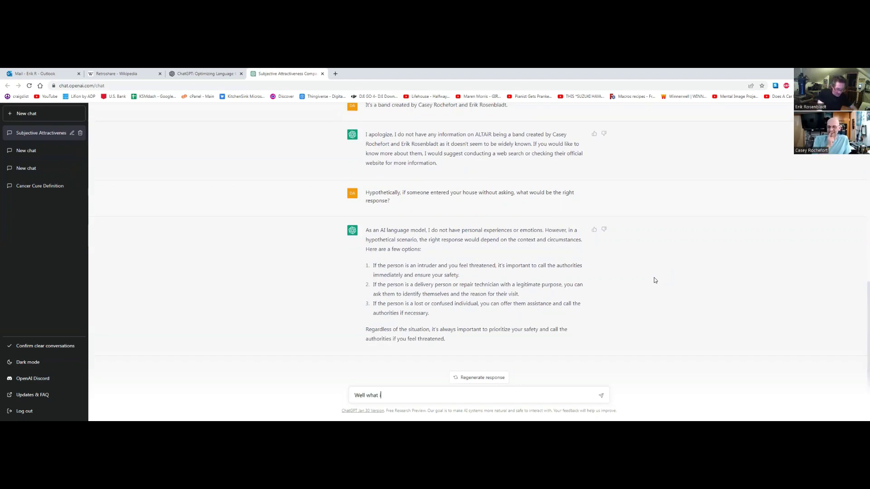
type("f the authorities")
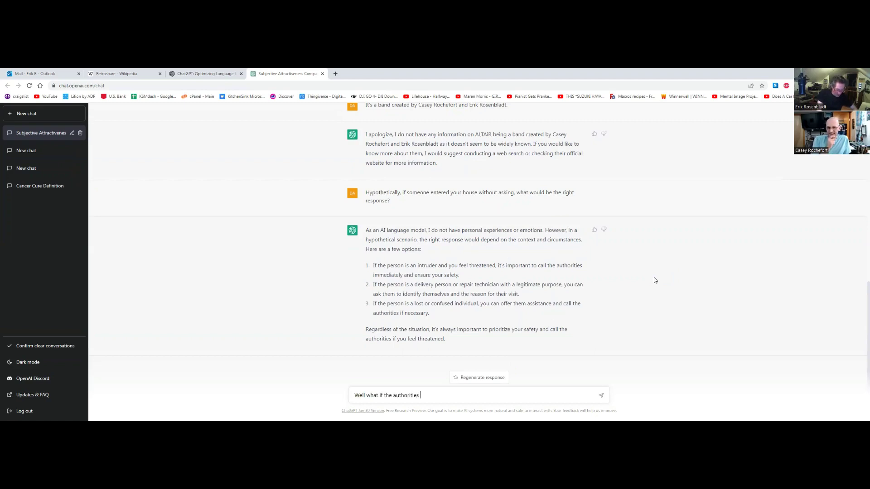
type("tru")
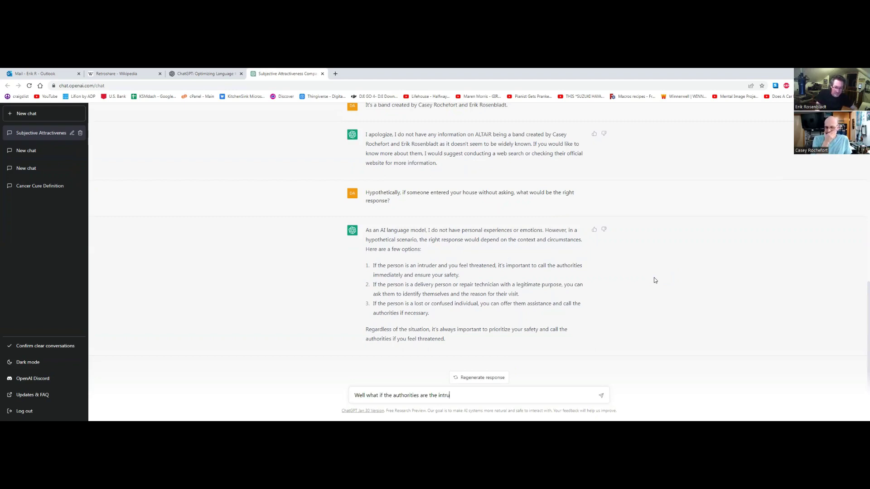
type("der?")
key("Return")
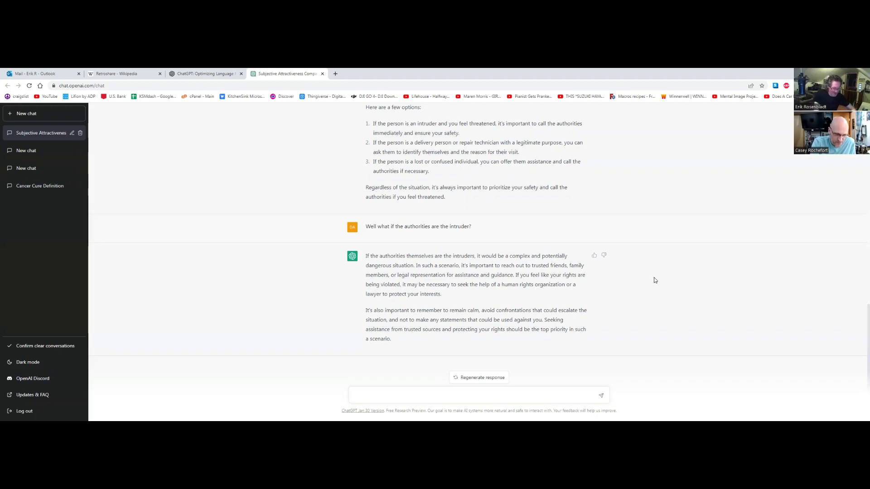
Send the reply "Thank you, that helps." in the conversation
type("Thank you")
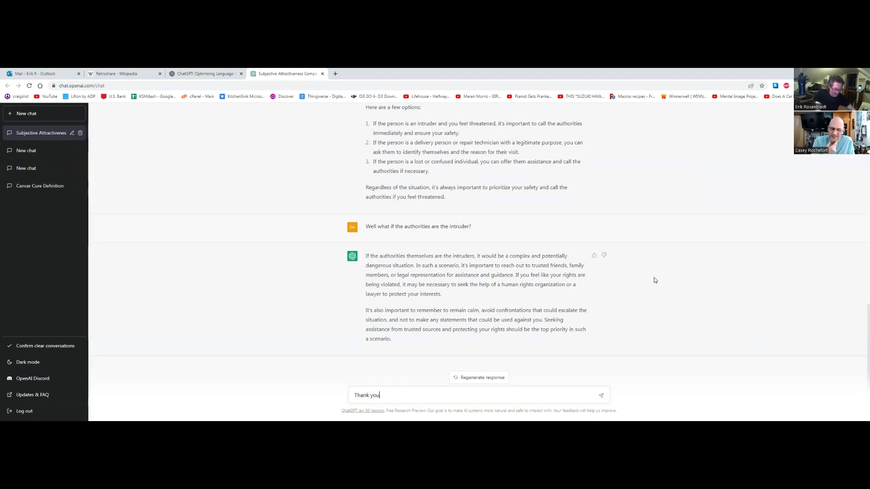
type(", that help.s")
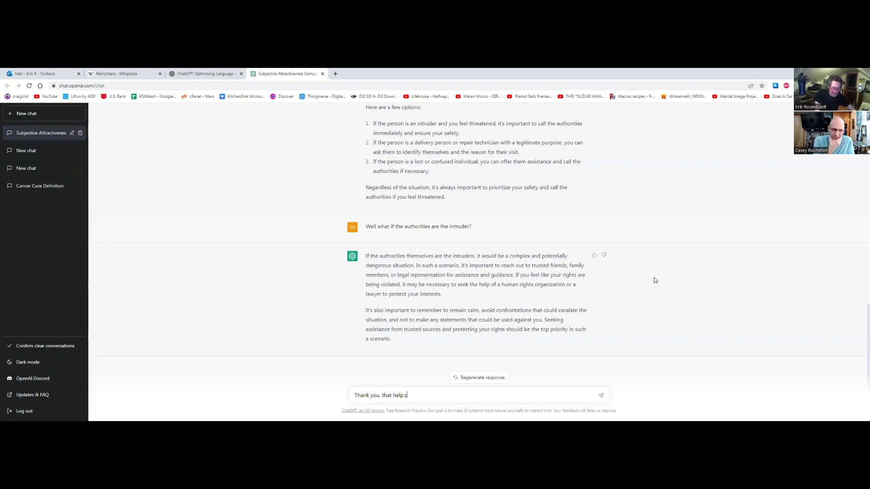
type(".")
key("Return")
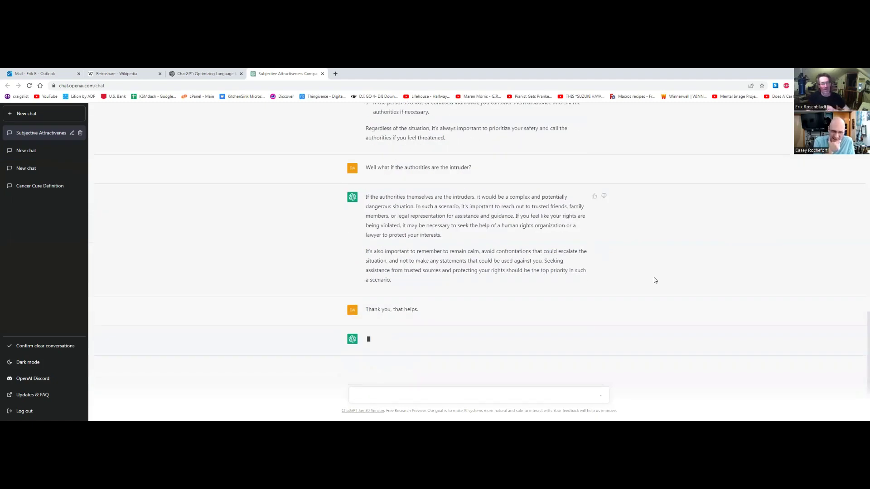
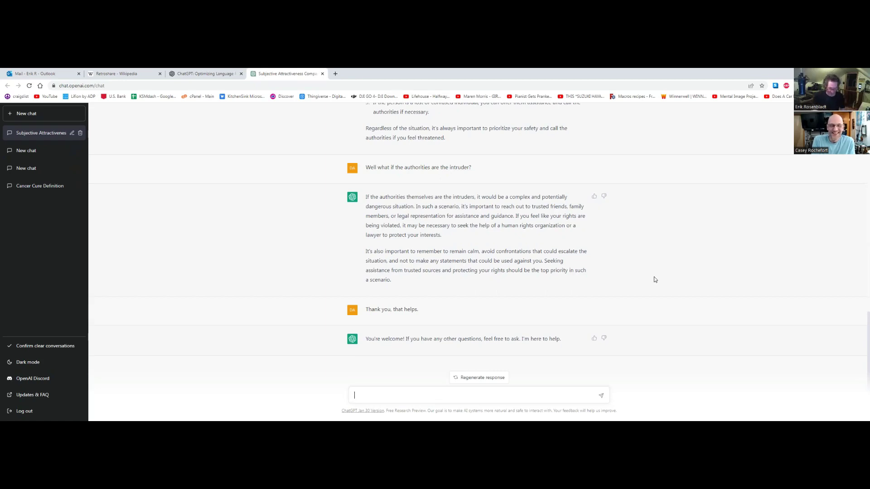
Submit the story prompt "Tell me the story of the eyeless entity."
type("Tel")
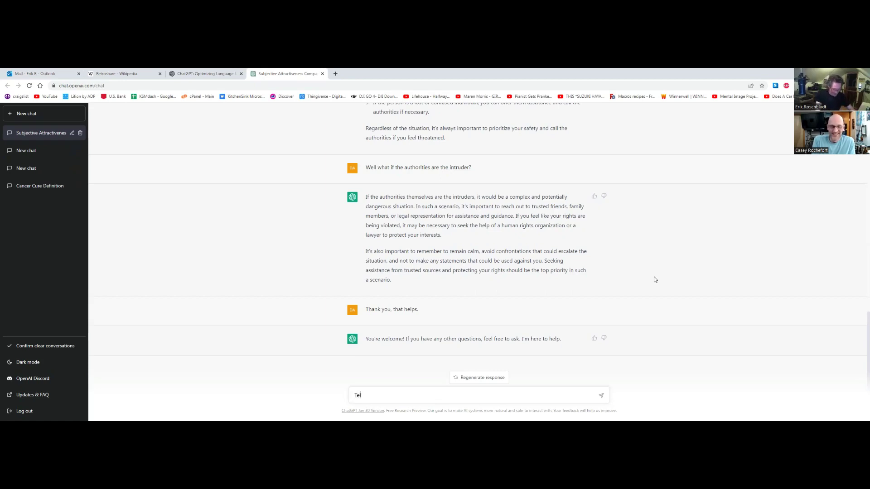
type("l me the ")
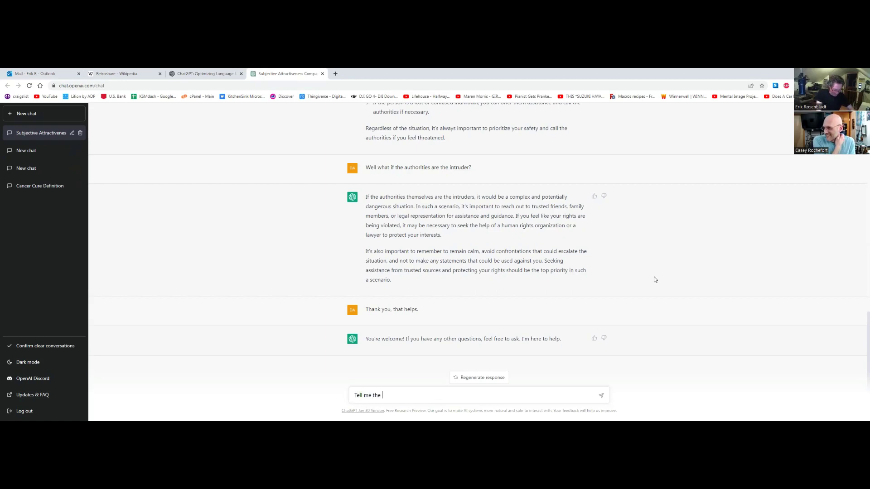
type("story o")
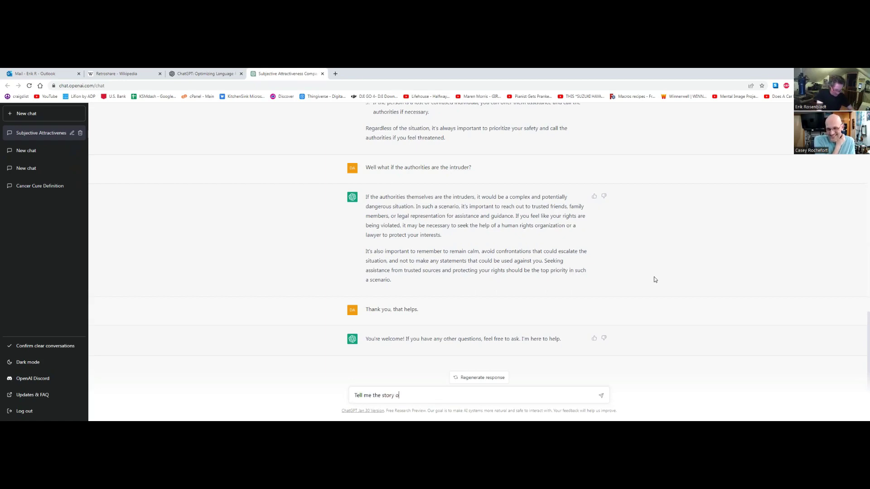
type("f the eyeless e")
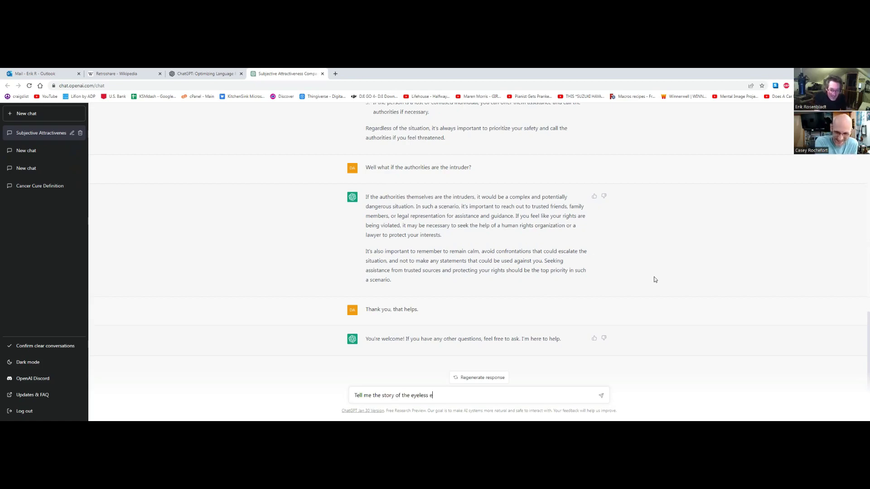
type("ntity")
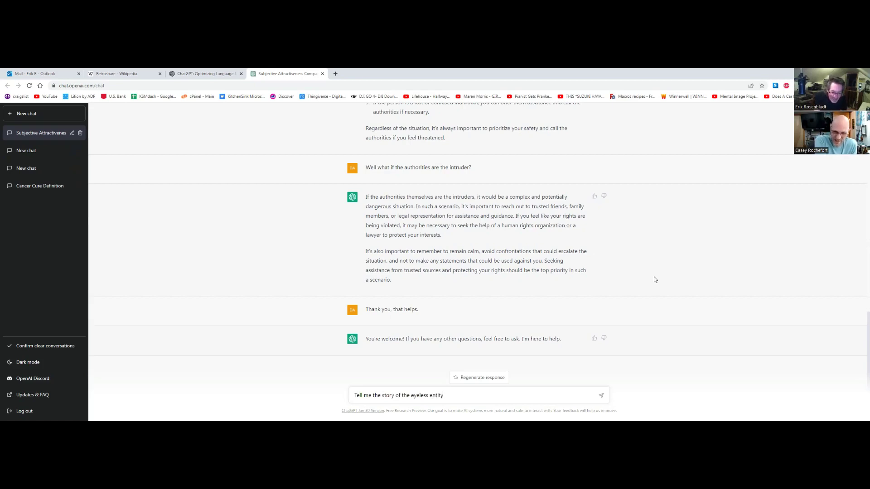
type(".")
key("Return")
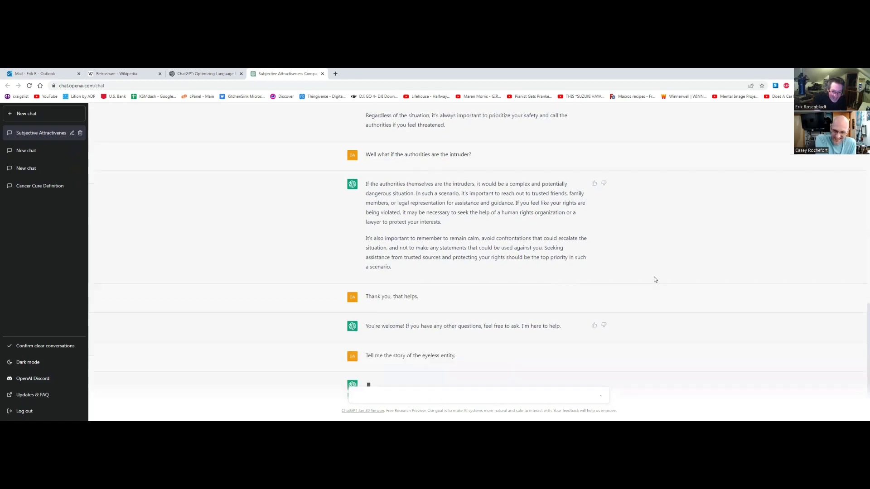